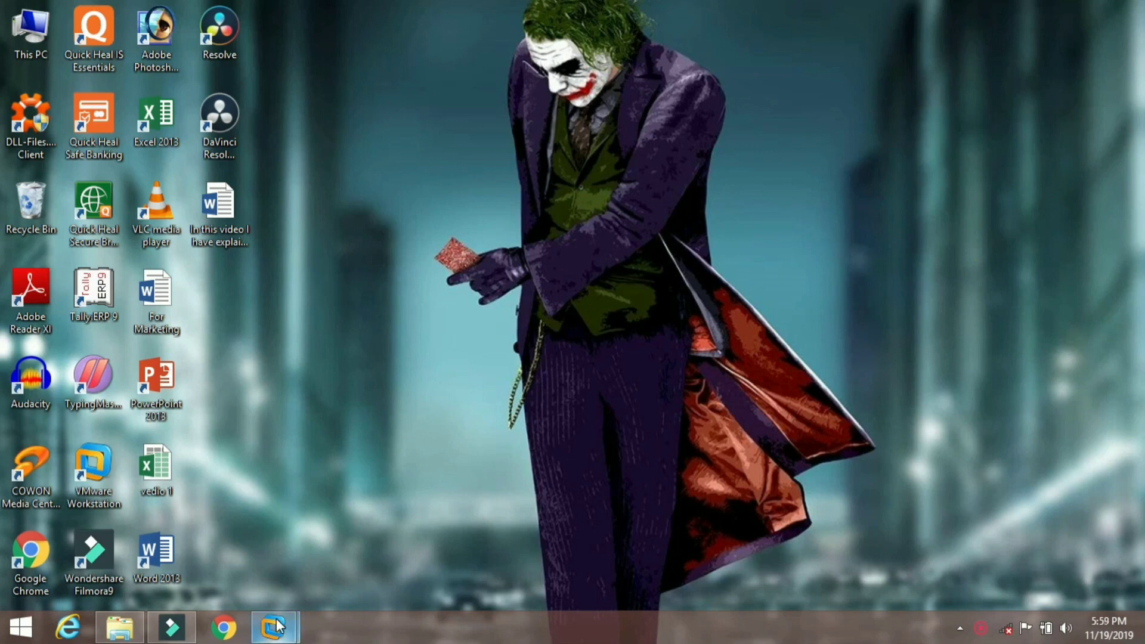
Step: Switch to the ECC DMO SERVER virtual machine running SAP Easy Access
mouse_move(273, 626)
mouse_move(373, 556)
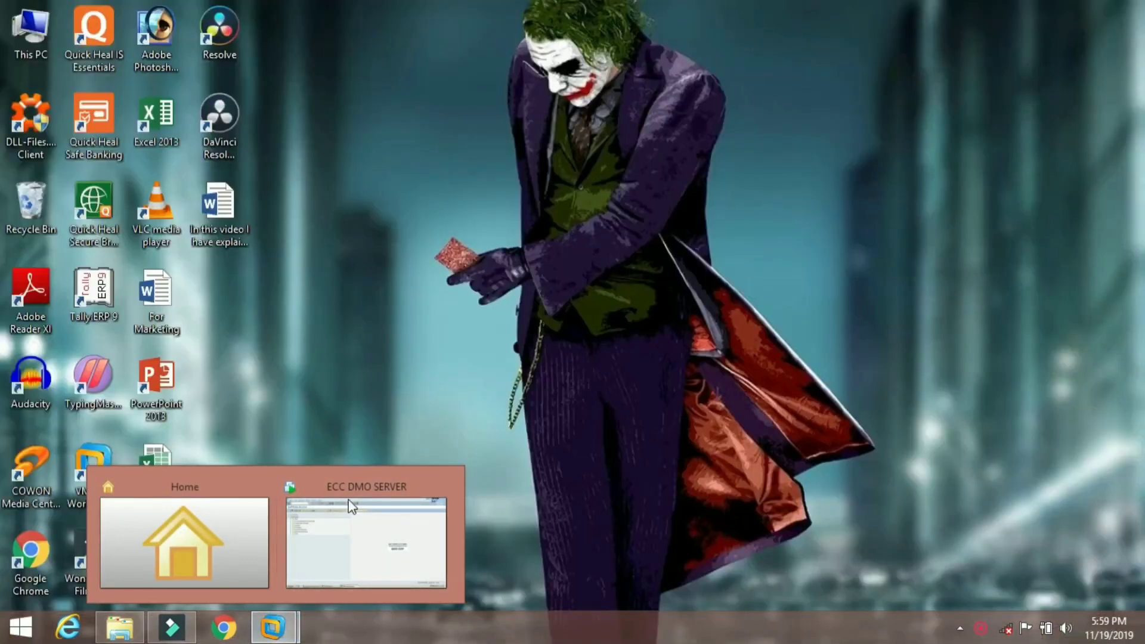
click(353, 564)
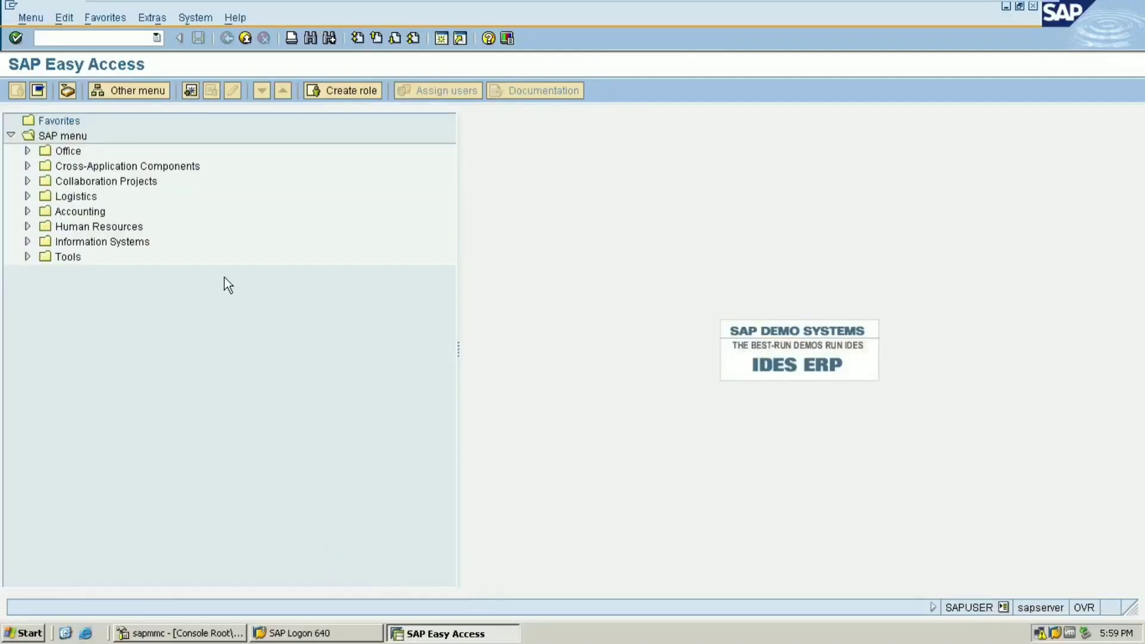
click(129, 38)
text(/n)
key(Return)
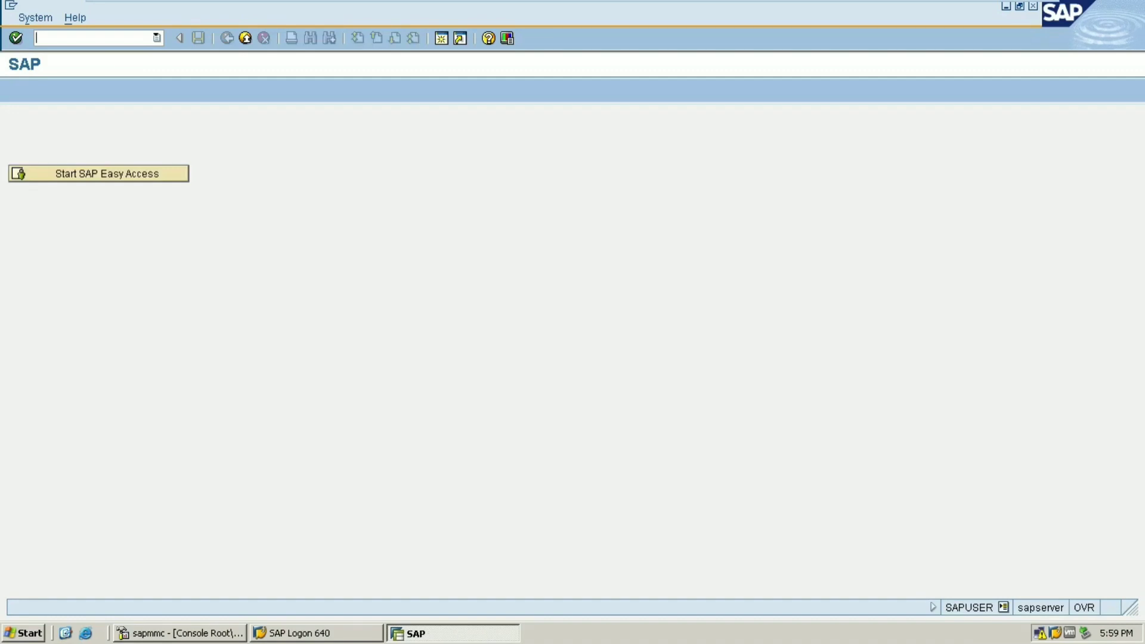
text(/)
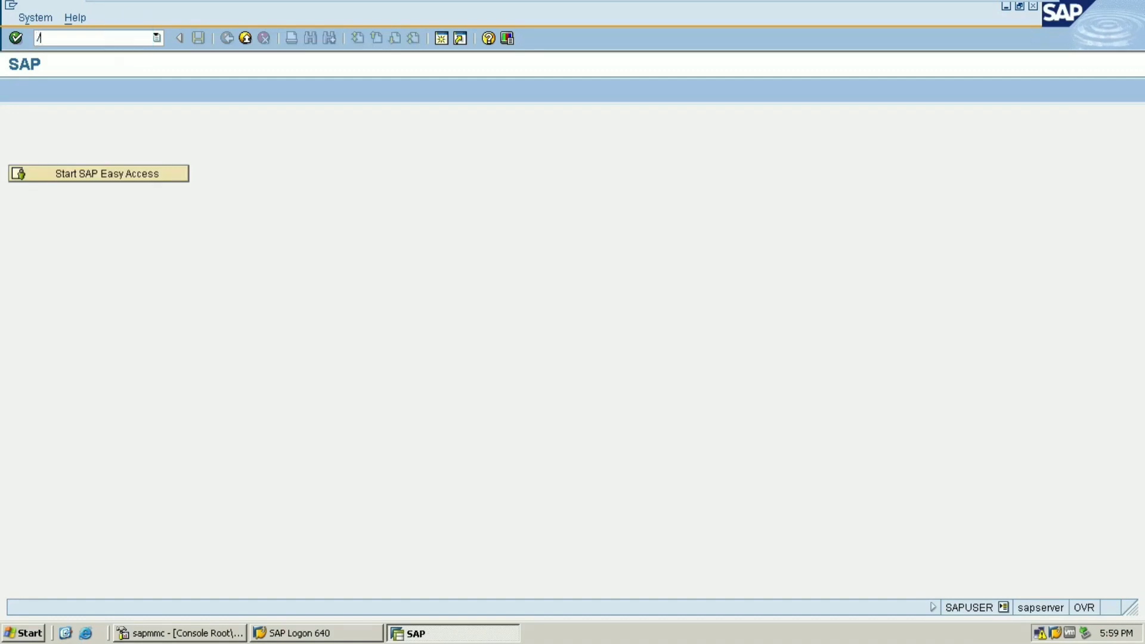
text(n)
key(Return)
click(241, 37)
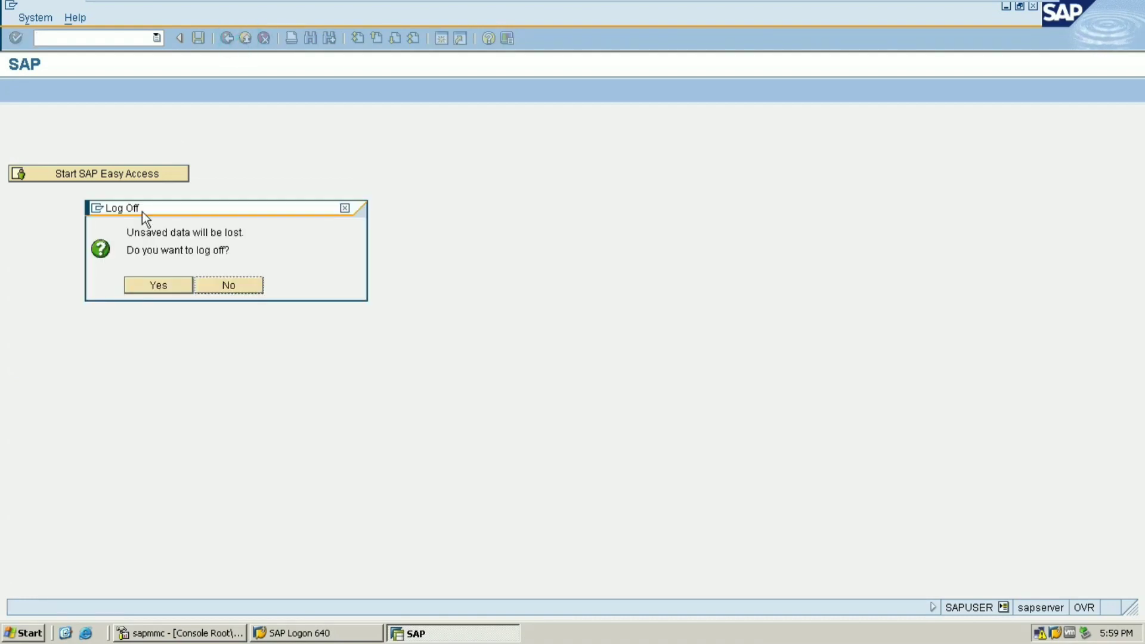
click(230, 285)
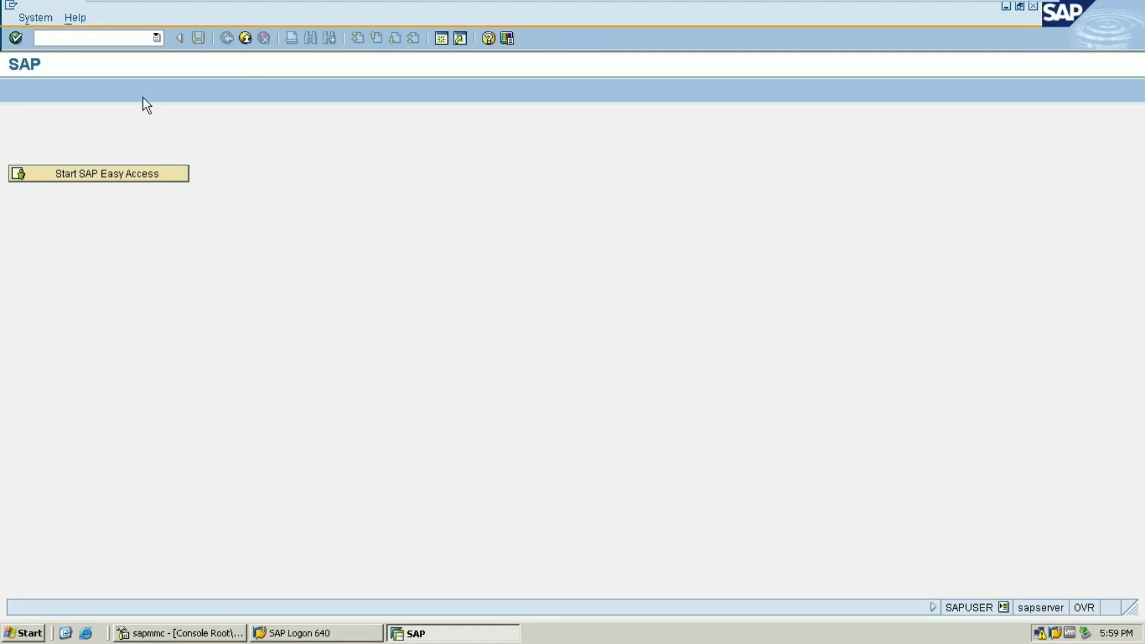
click(136, 171)
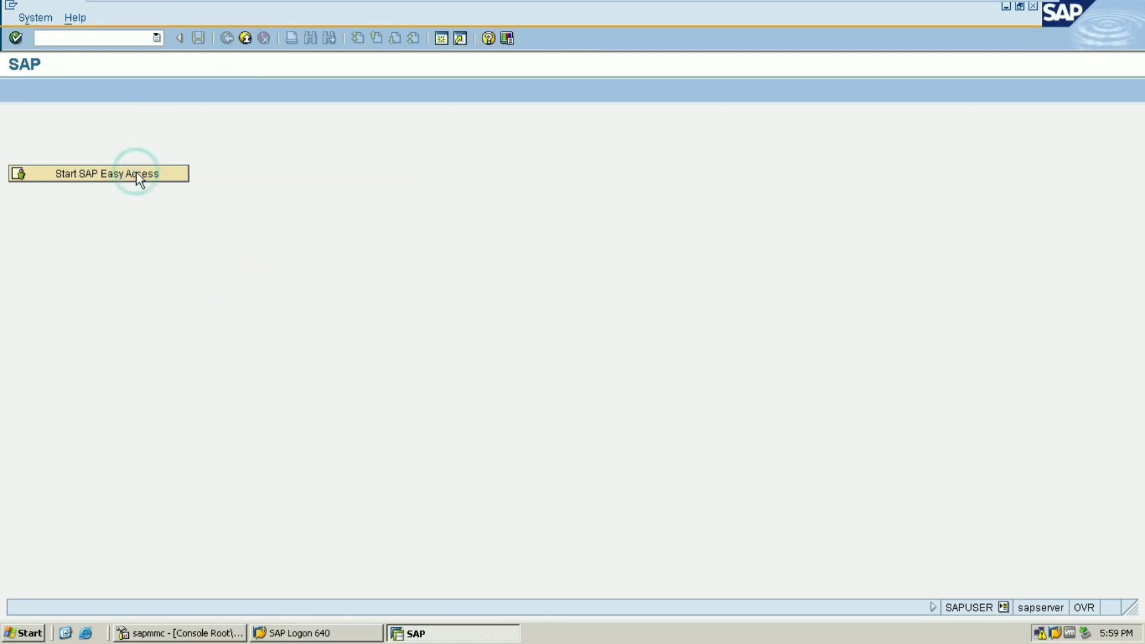
Step: Open transaction FS00 and expand the EXPENDETURES account group of company code TCSF
click(117, 37)
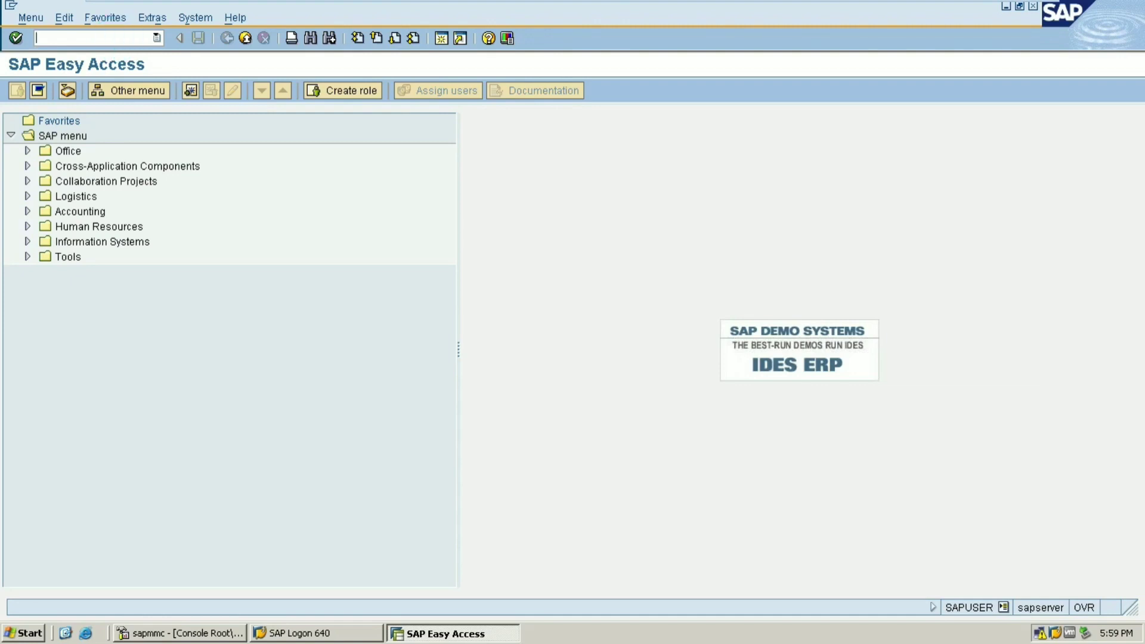
text(FS00)
key(Return)
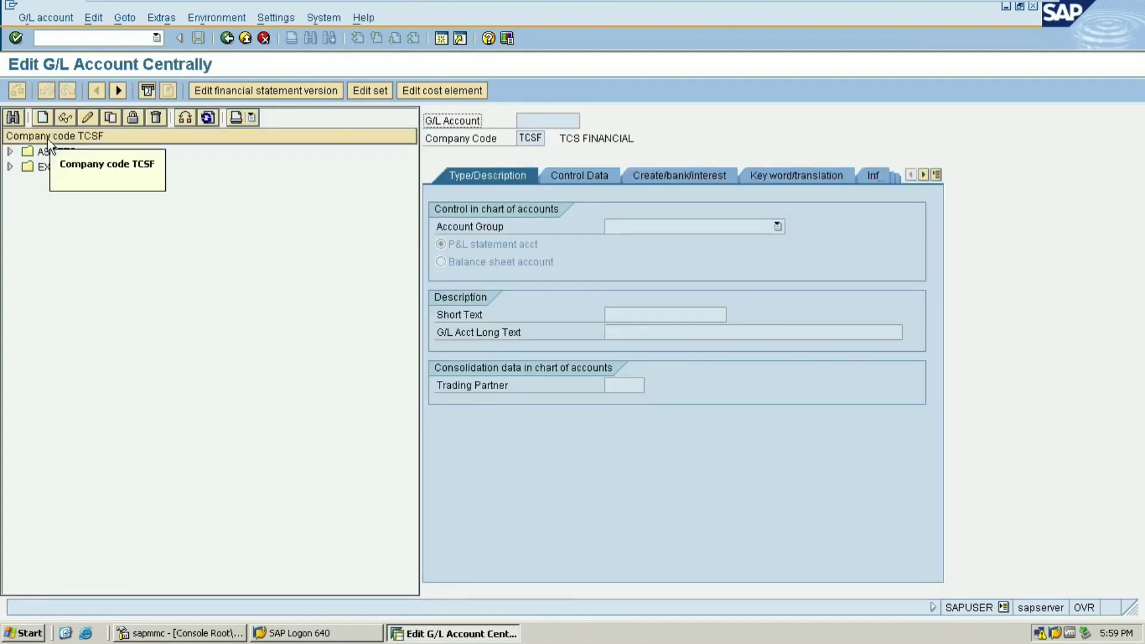
click(10, 167)
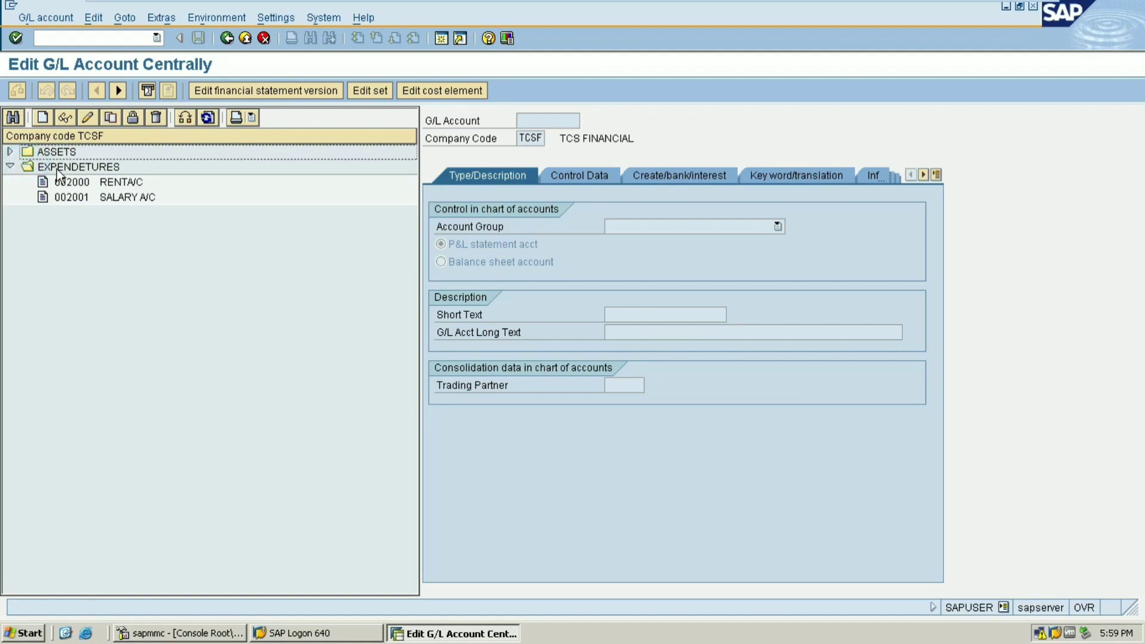
Step: Copy the rent G/L account 2000 to a new G/L account 2002 in company code TCSF
click(109, 118)
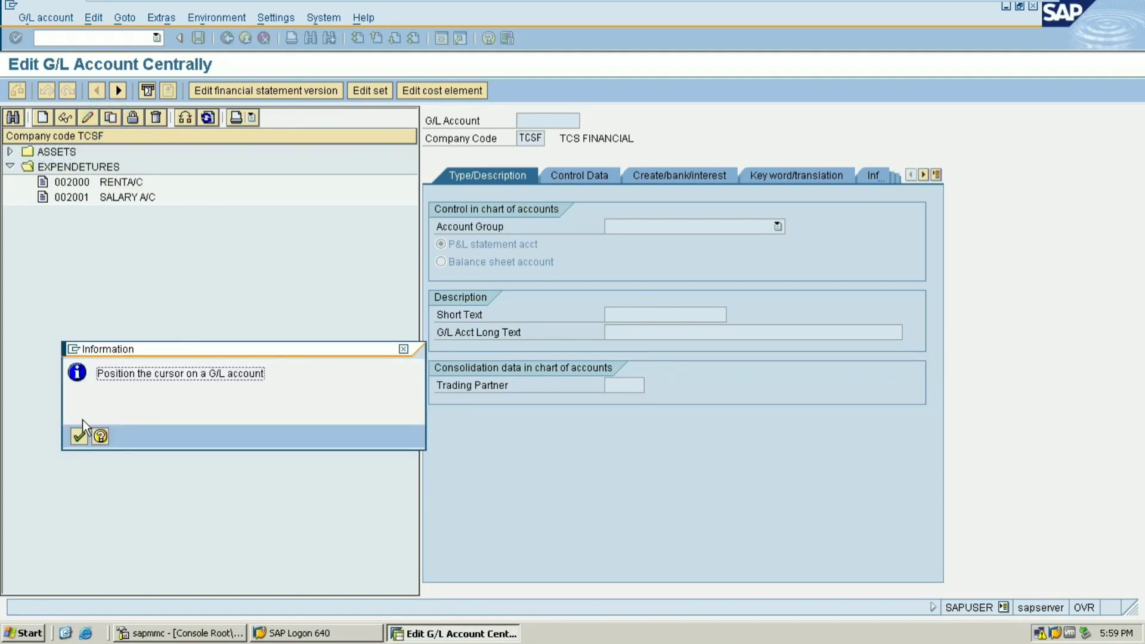
click(80, 437)
click(121, 184)
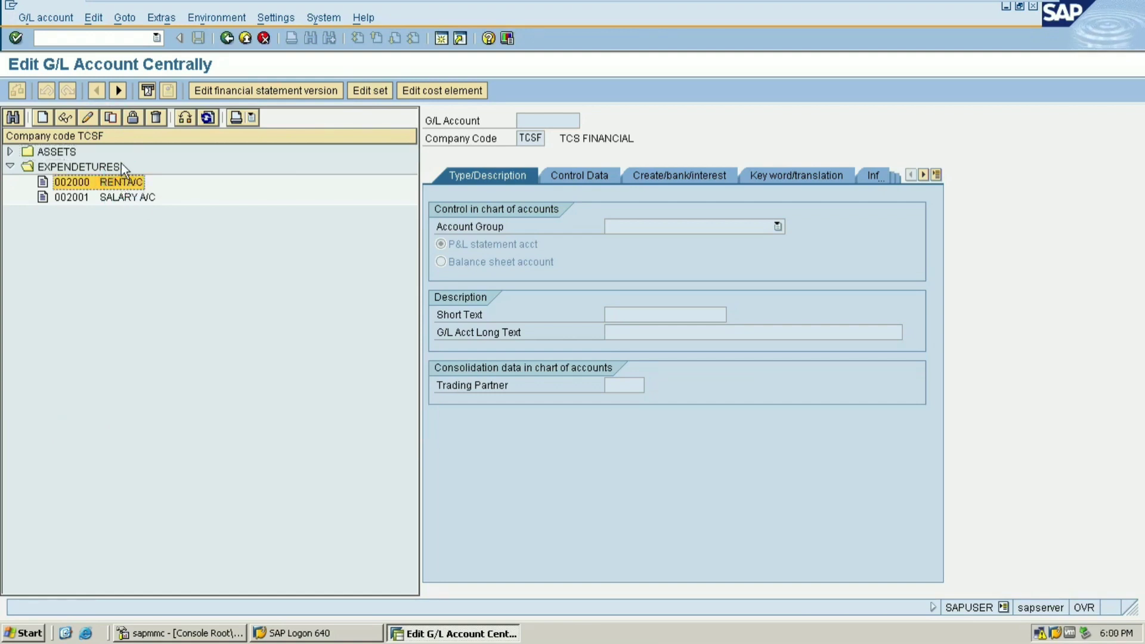
click(112, 119)
click(187, 248)
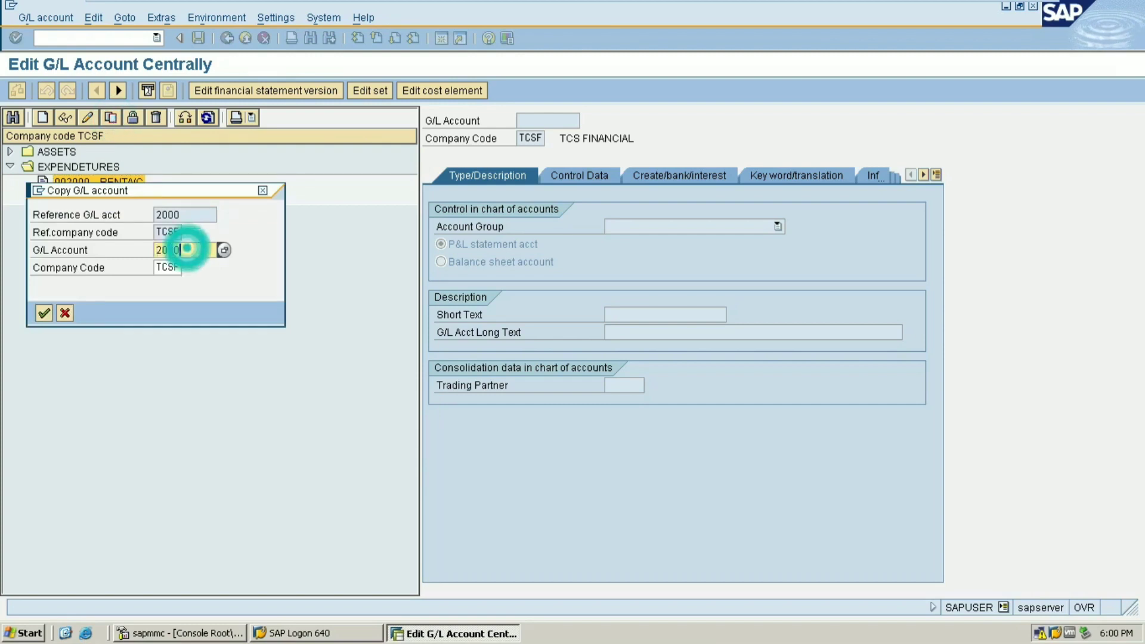
key(BackSpace)
text(02)
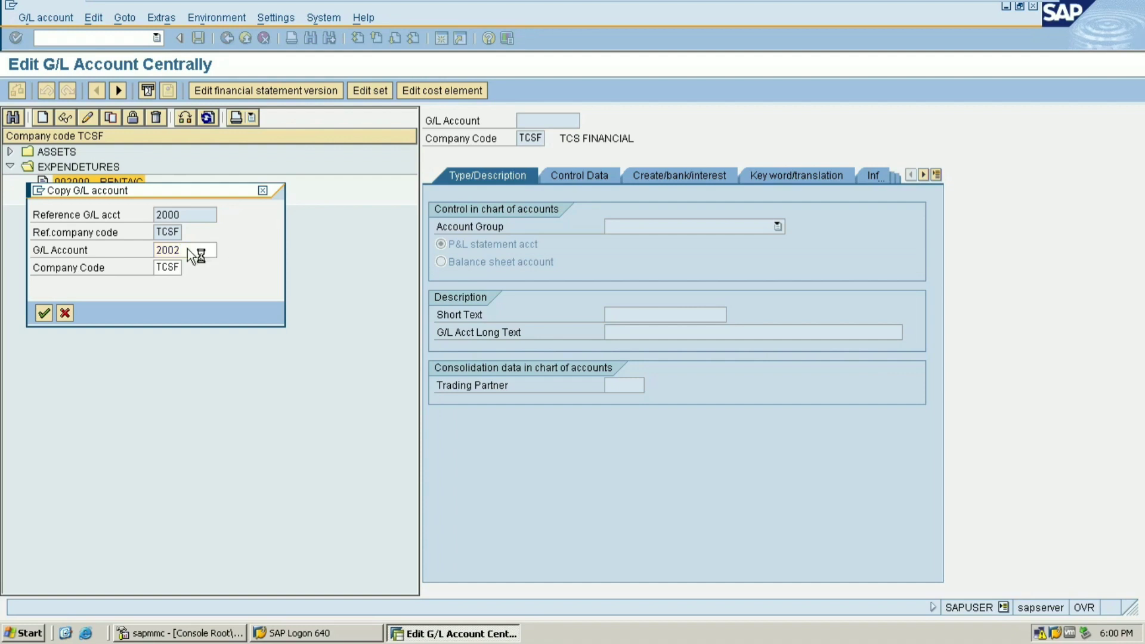
key(Return)
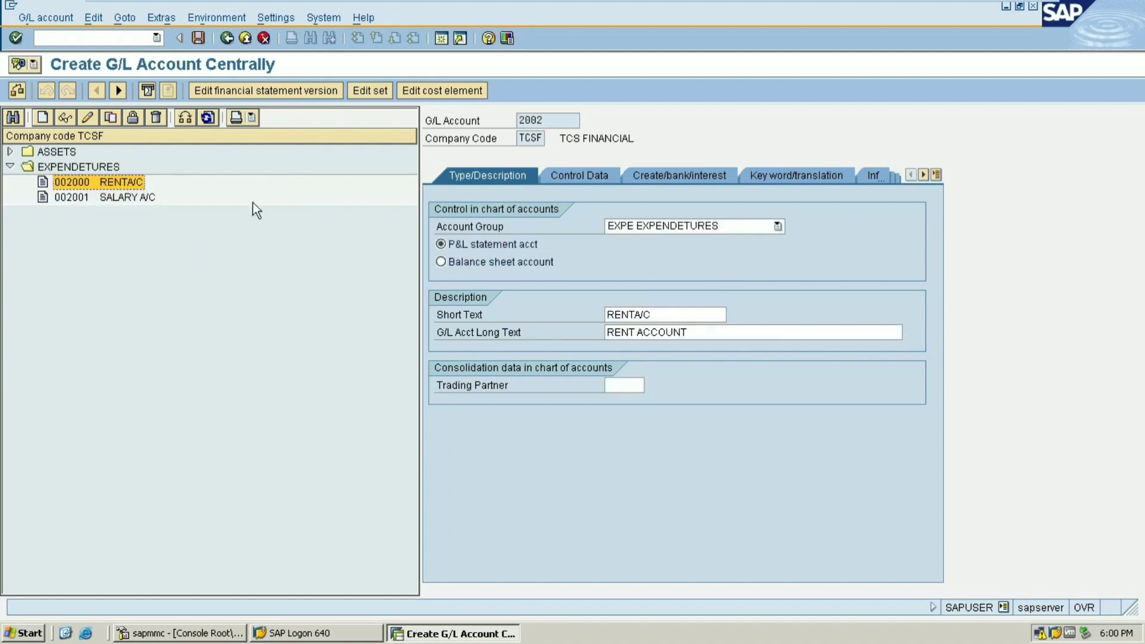
Step: Replace the new account's short text with ELECTRICITY A/C
click(650, 315)
key(BackSpace)
key(BackSpace)
key(BackSpace)
key(BackSpace)
key(BackSpace)
key(BackSpace)
key(BackSpace)
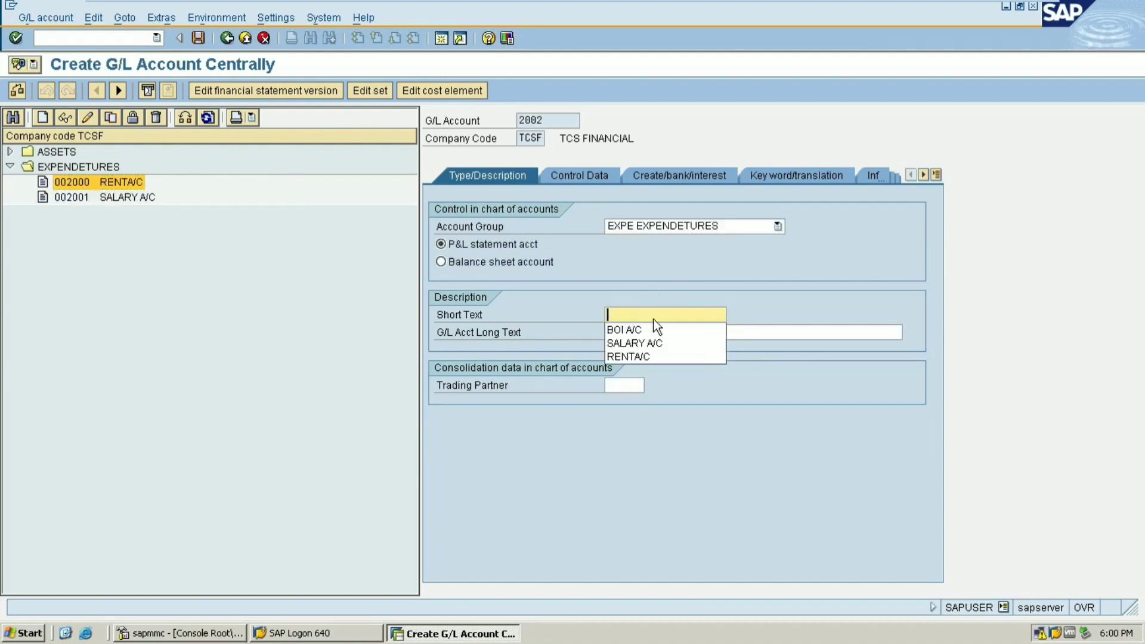
text(ELEC)
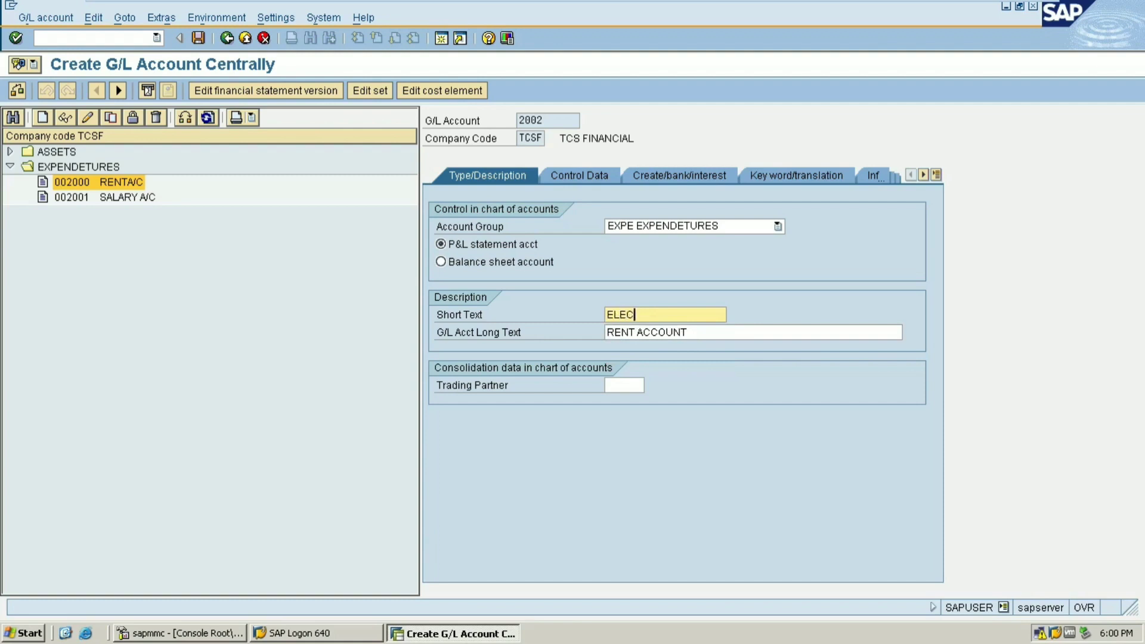
text(TRICITY A/C)
Step: Replace the G/L account long text with ELECTRICITY ACCOUNT and save the new account 2002
click(693, 332)
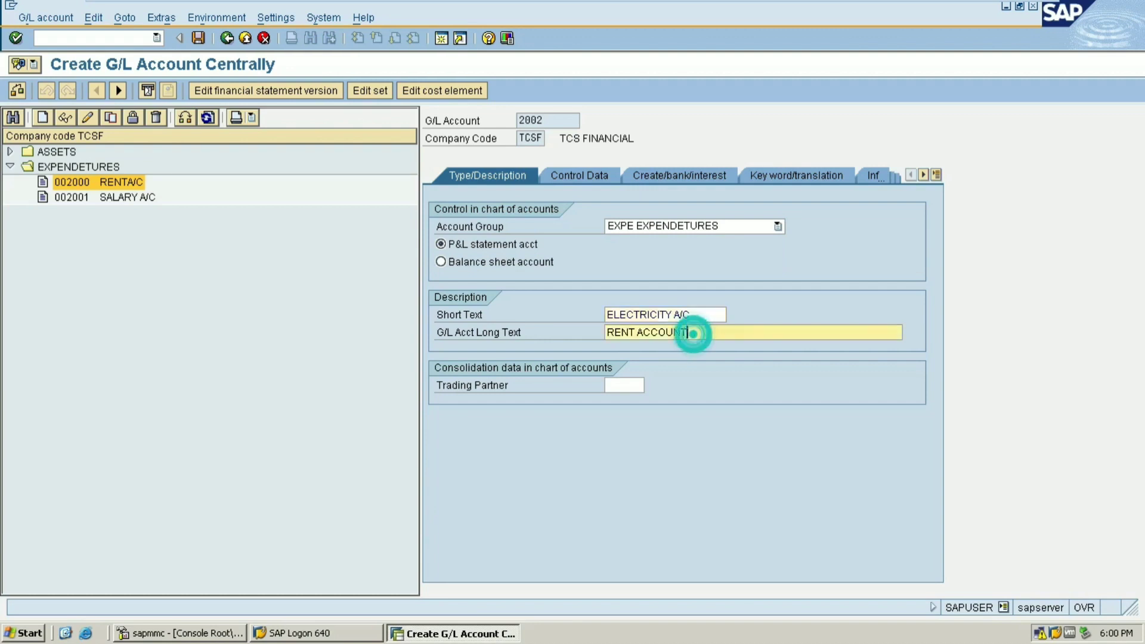
key(BackSpace)
key(BackSpace)
key(BackSpace)
key(BackSpace)
key(BackSpace)
key(BackSpace)
key(BackSpace)
key(BackSpace)
key(BackSpace)
key(BackSpace)
key(BackSpace)
key(BackSpace)
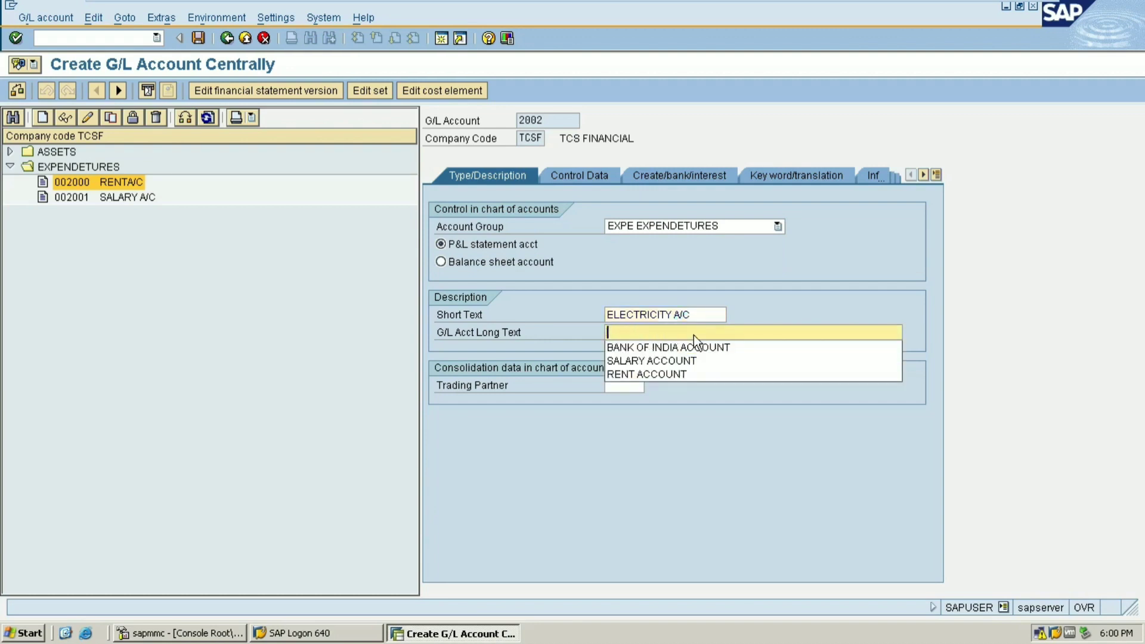
text(ELEC)
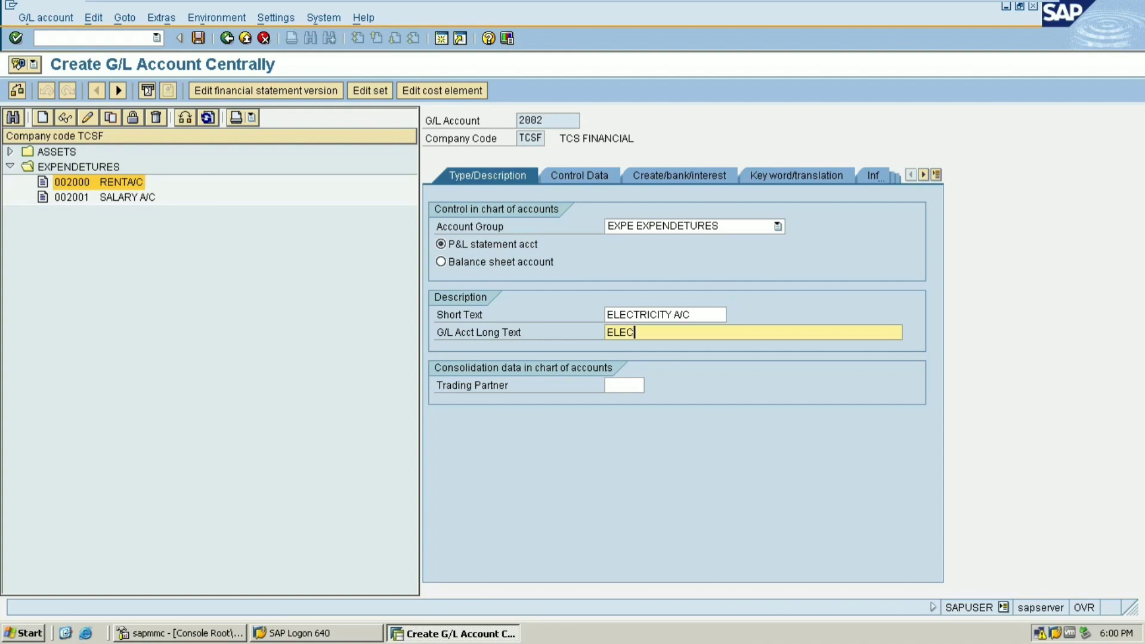
text(TRICITY ACCOUNT)
key(Return)
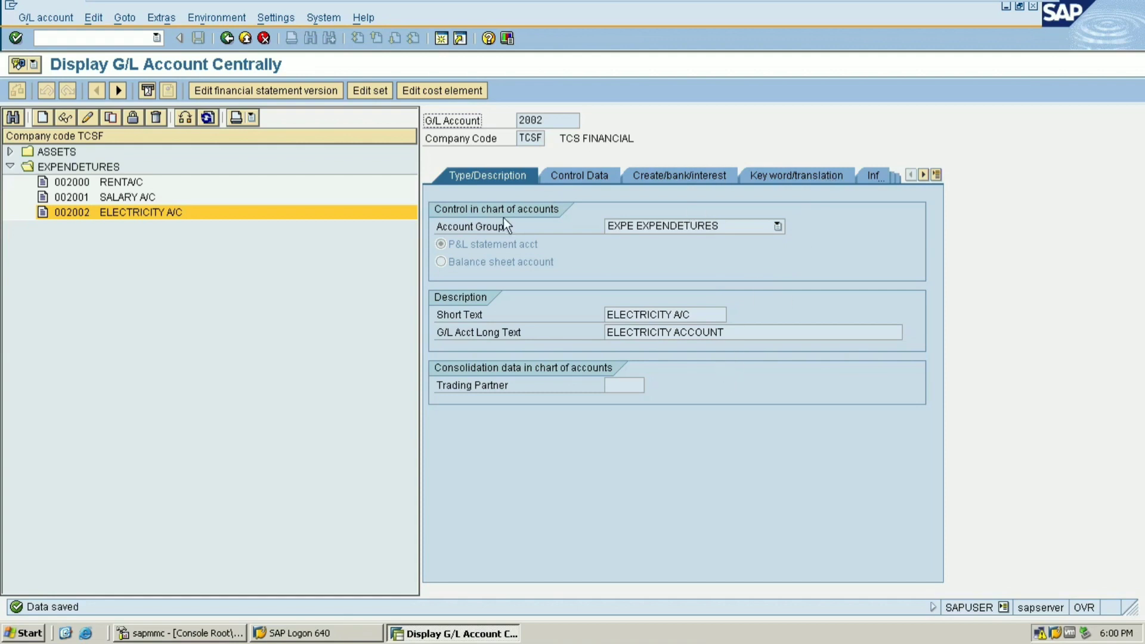
click(135, 39)
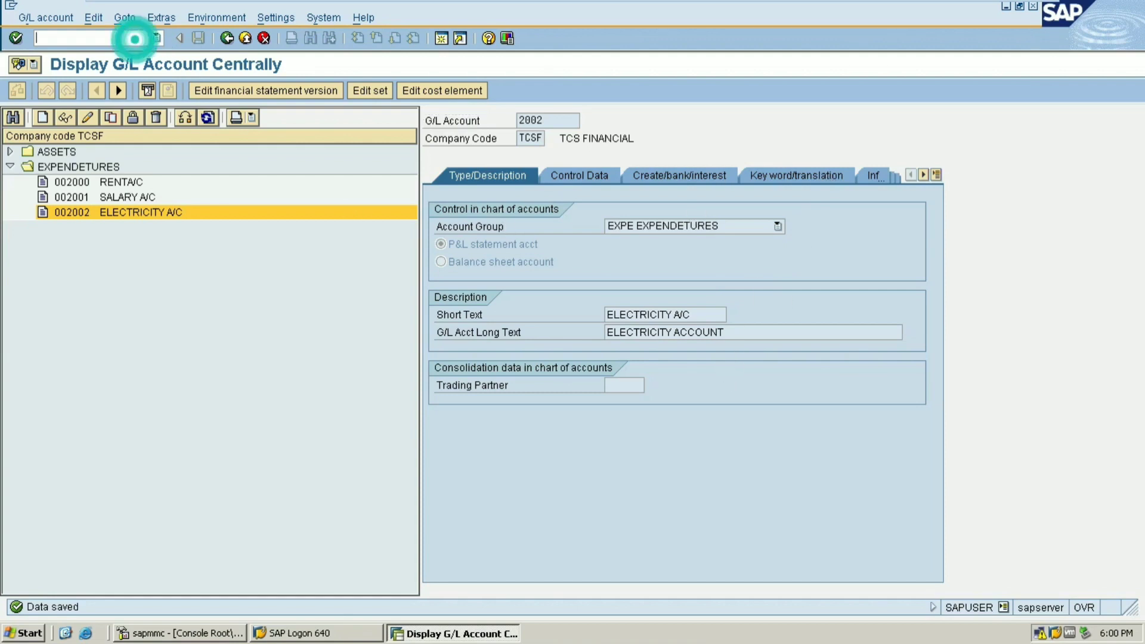
key(F3)
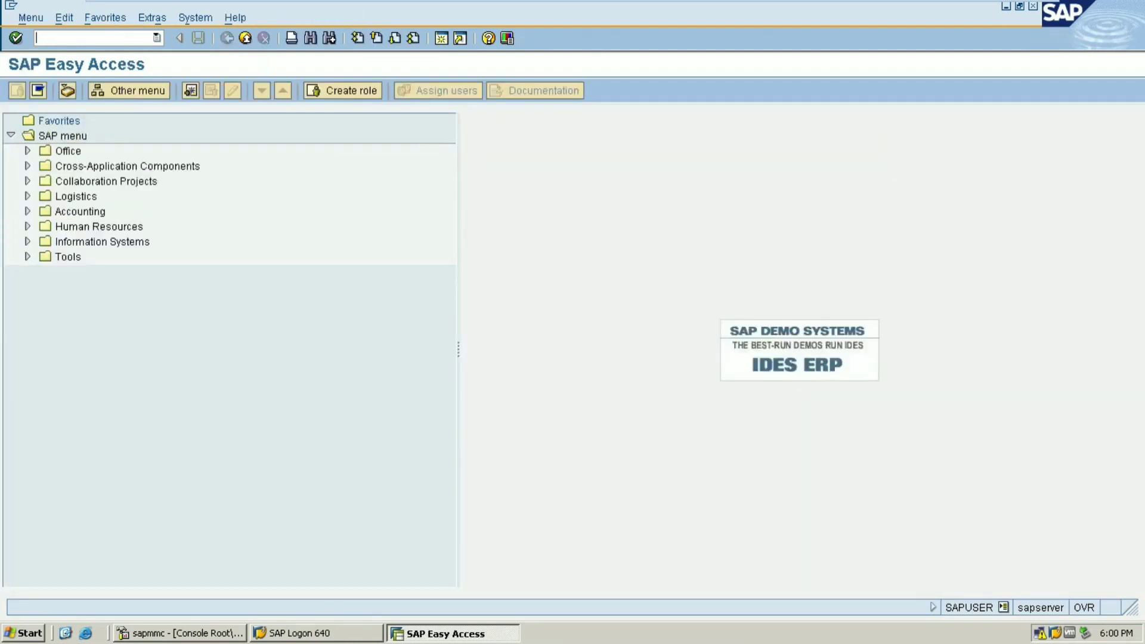
text(F-02)
key(Return)
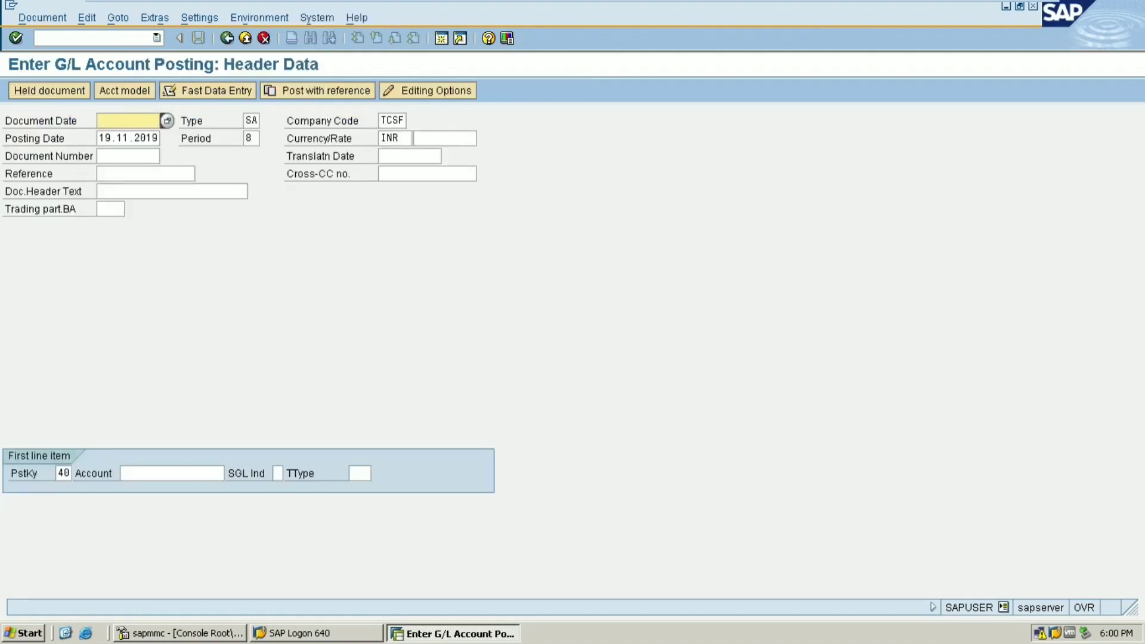
key(F4)
key(Return)
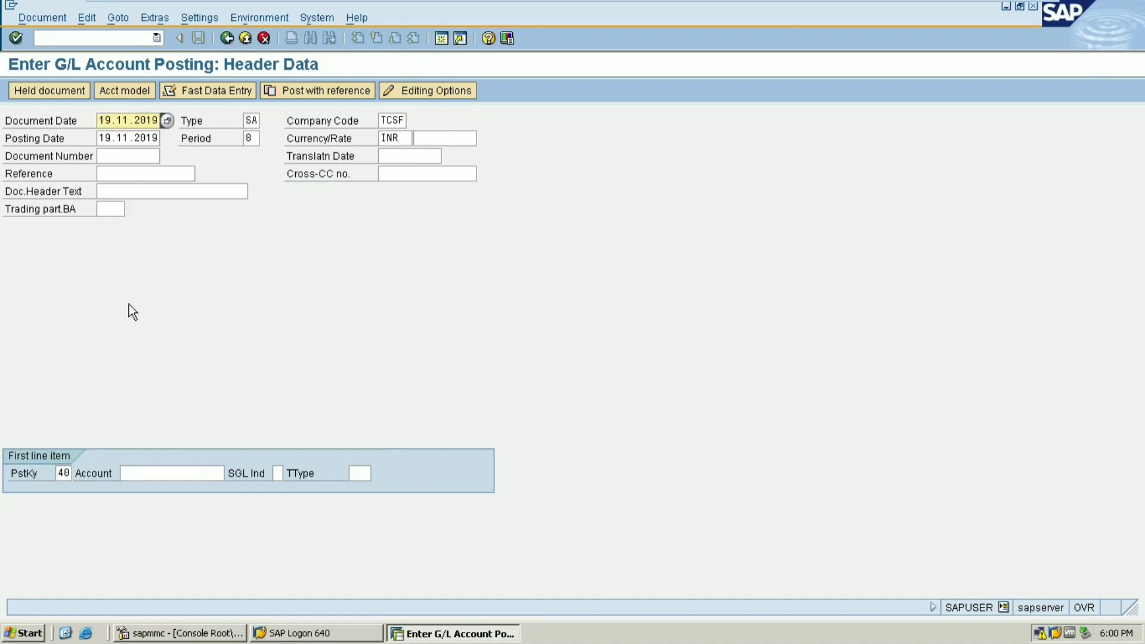
click(197, 469)
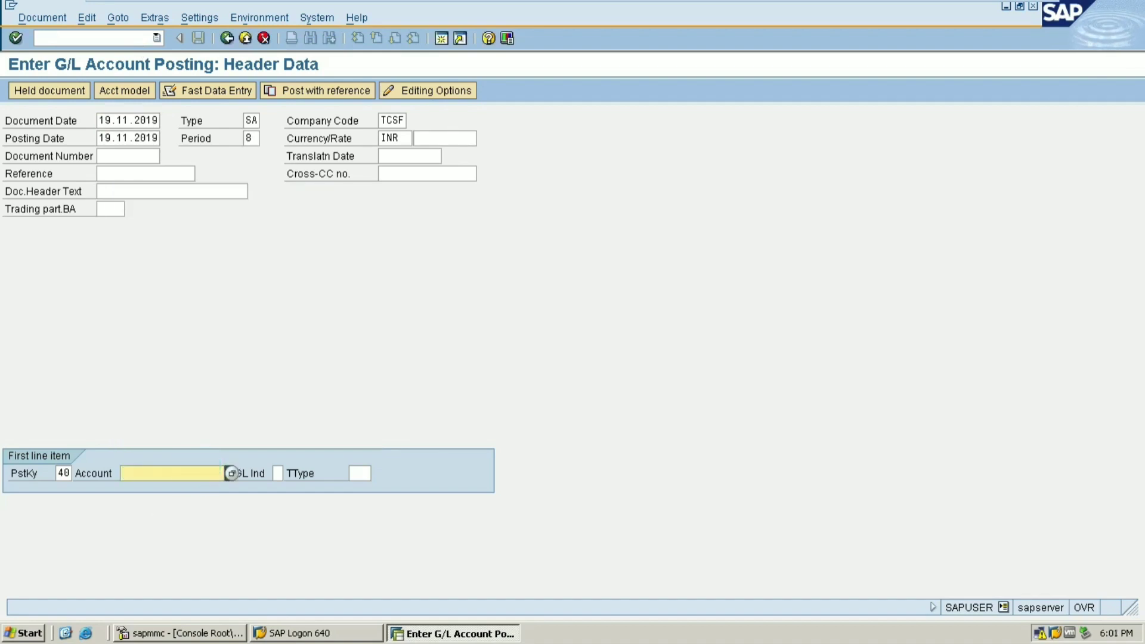
text(2002)
key(Return)
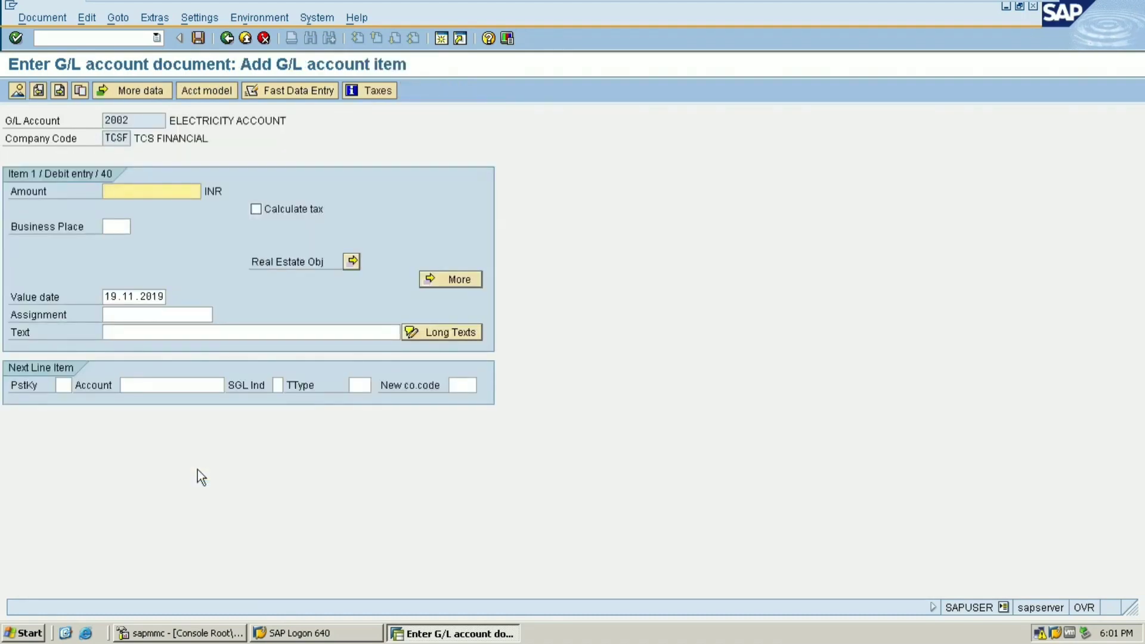
text(1000)
click(245, 36)
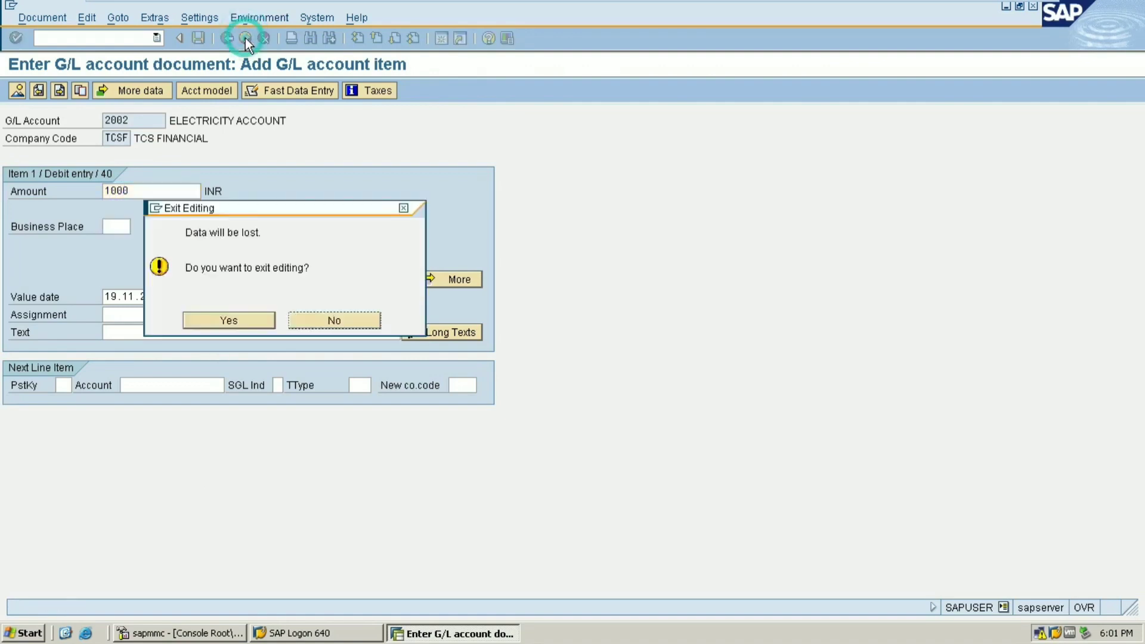
click(239, 321)
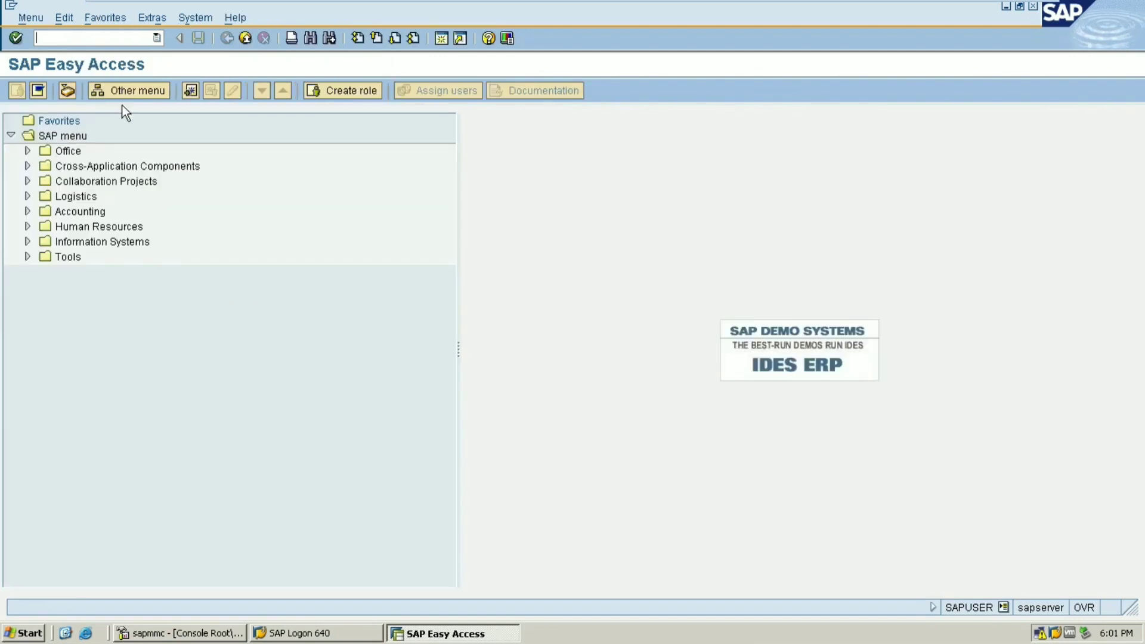
Step: Open a new G/L account posting from SAP Easy Access and set its document date to 19.11.2019
click(107, 39)
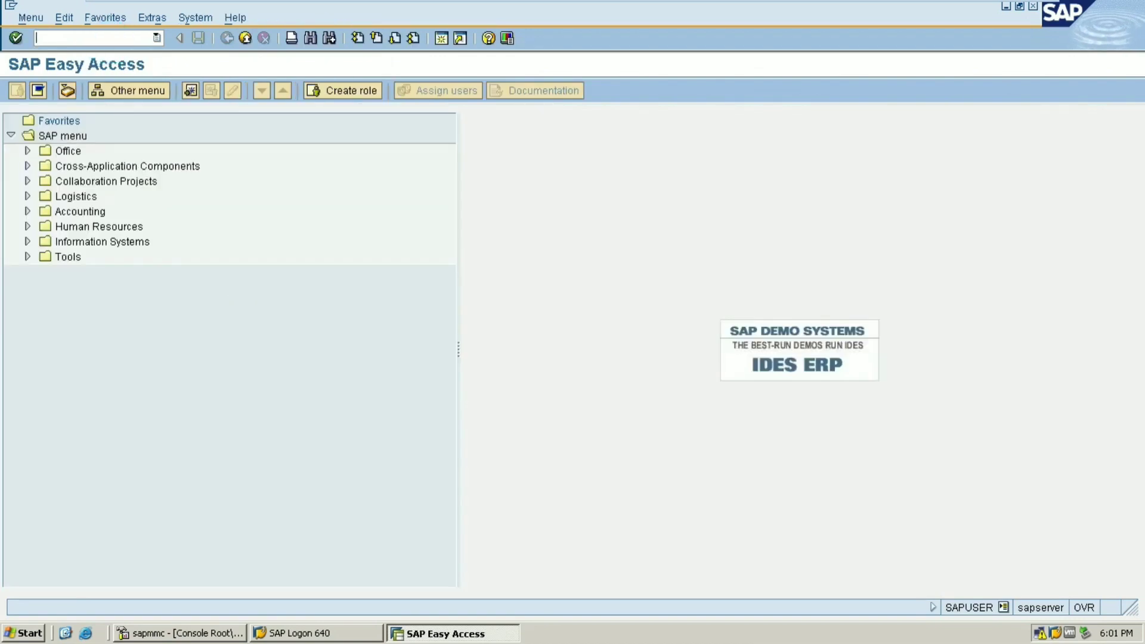
text(/NF)
text(B50)
key(Return)
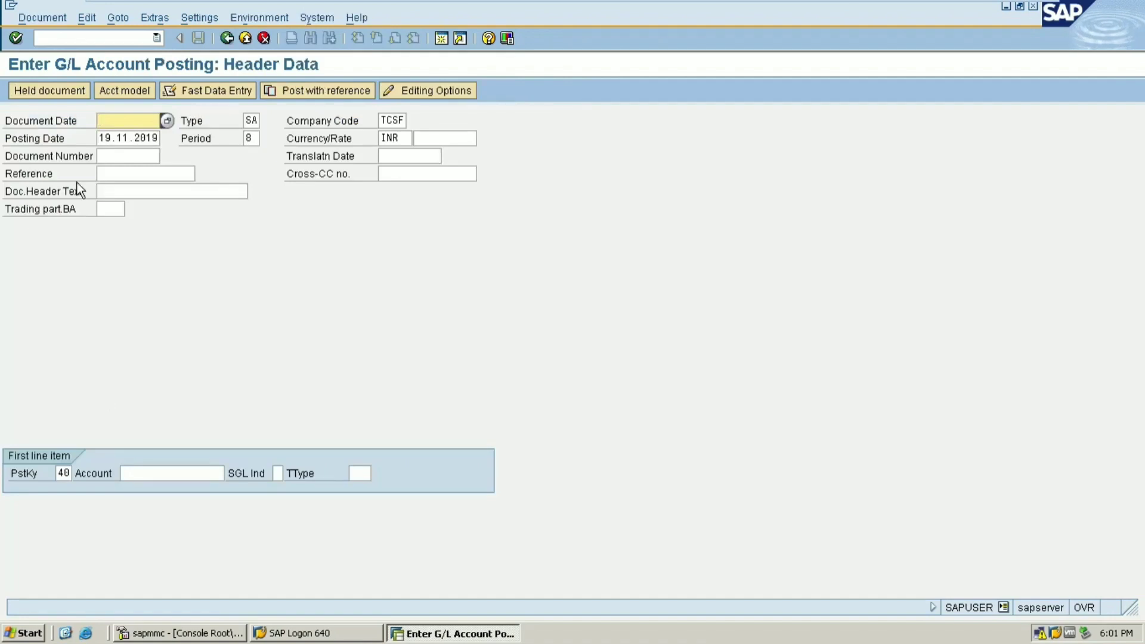
text(19.11.2019)
Step: Enter bank account 1000 as the first line item's account and continue to its debit item details
click(178, 472)
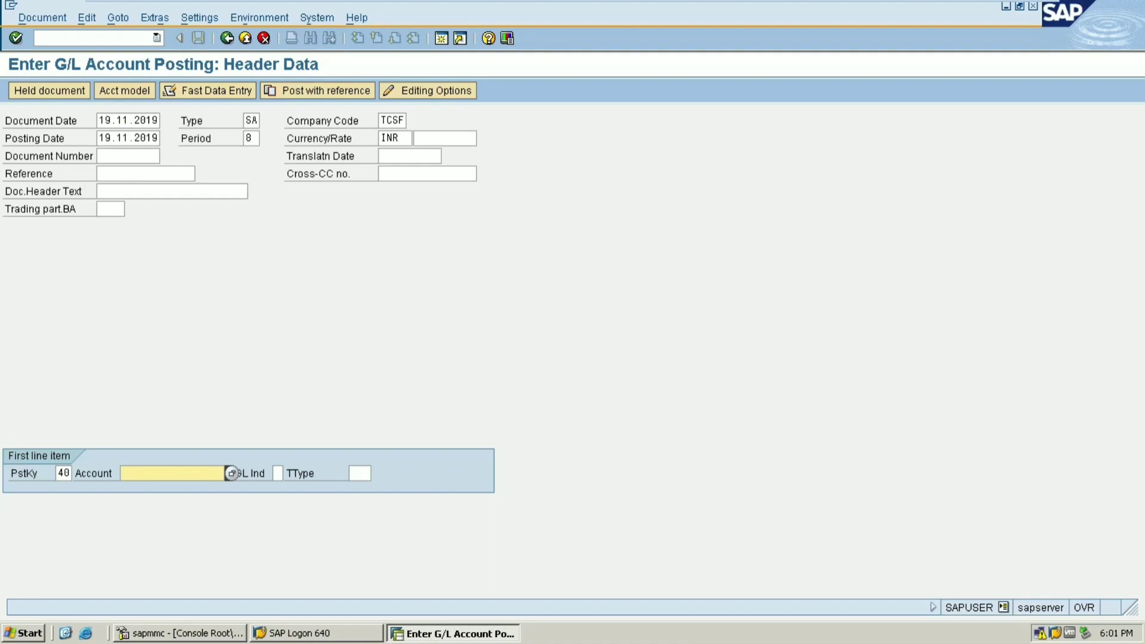
click(177, 472)
text(1000)
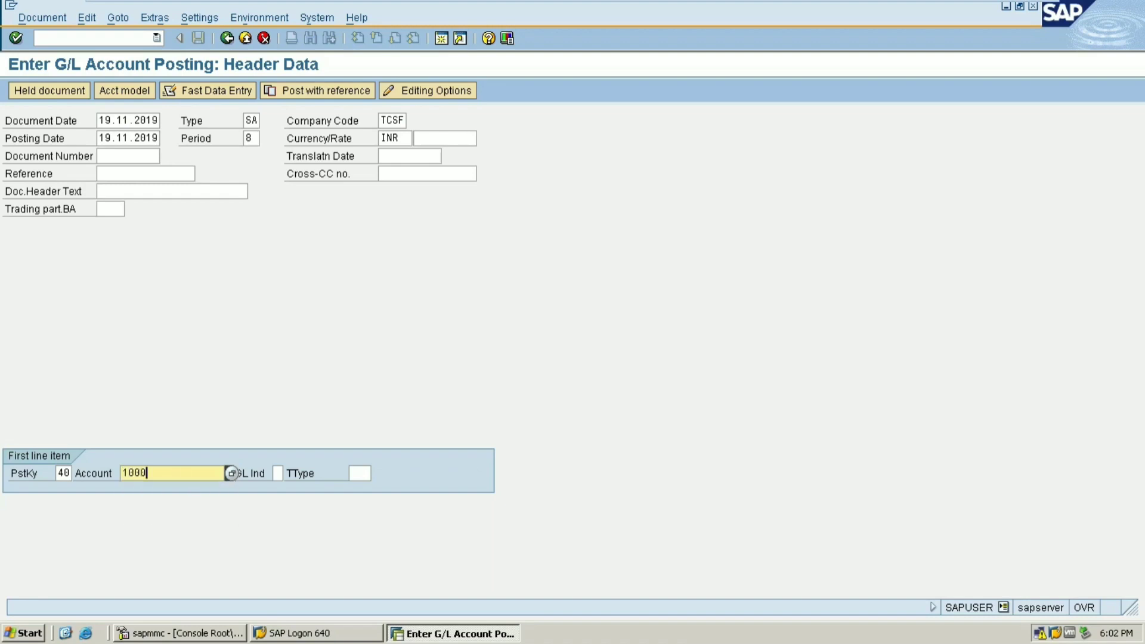
key(Return)
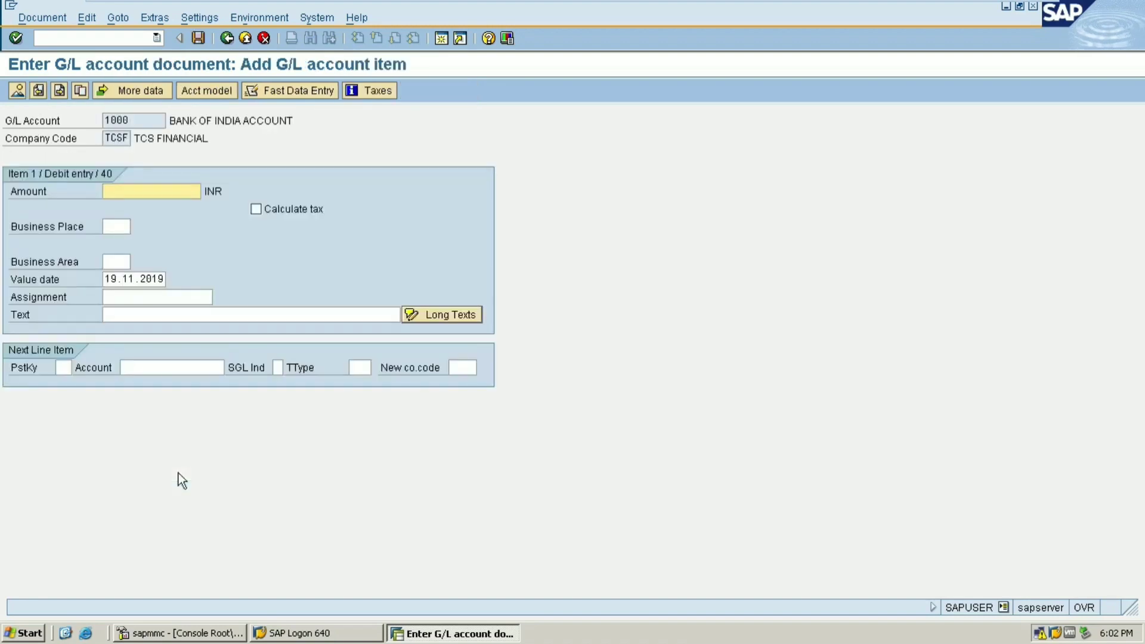
Step: Set the bank debit item's amount to 12000 INR and its text to BEING ELECTRICITY PAID
text(1)
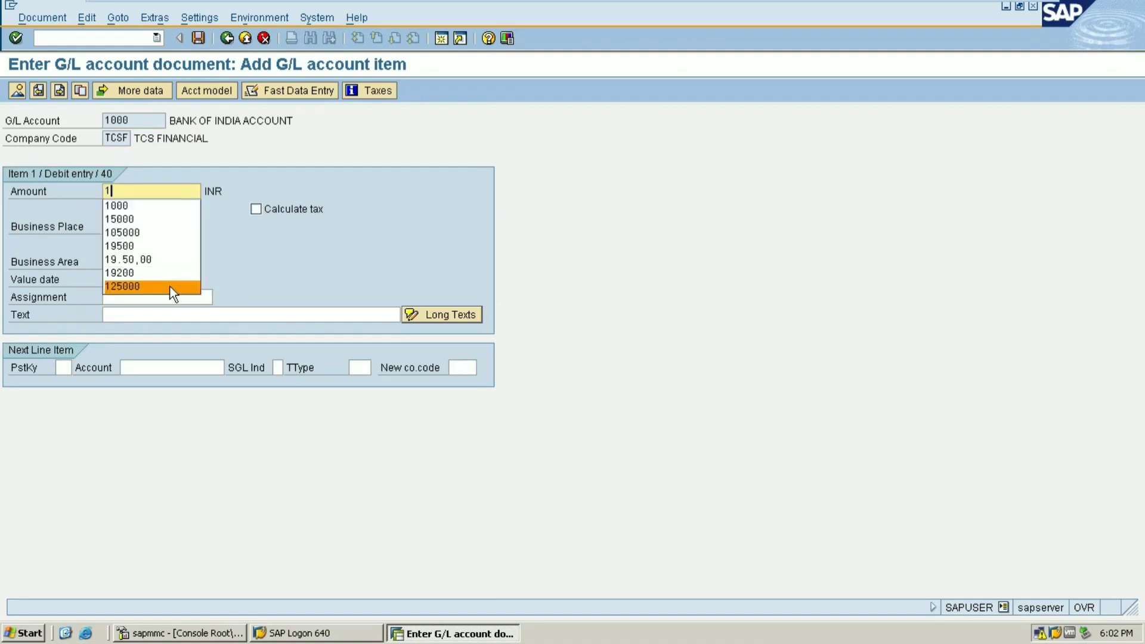
text(2000)
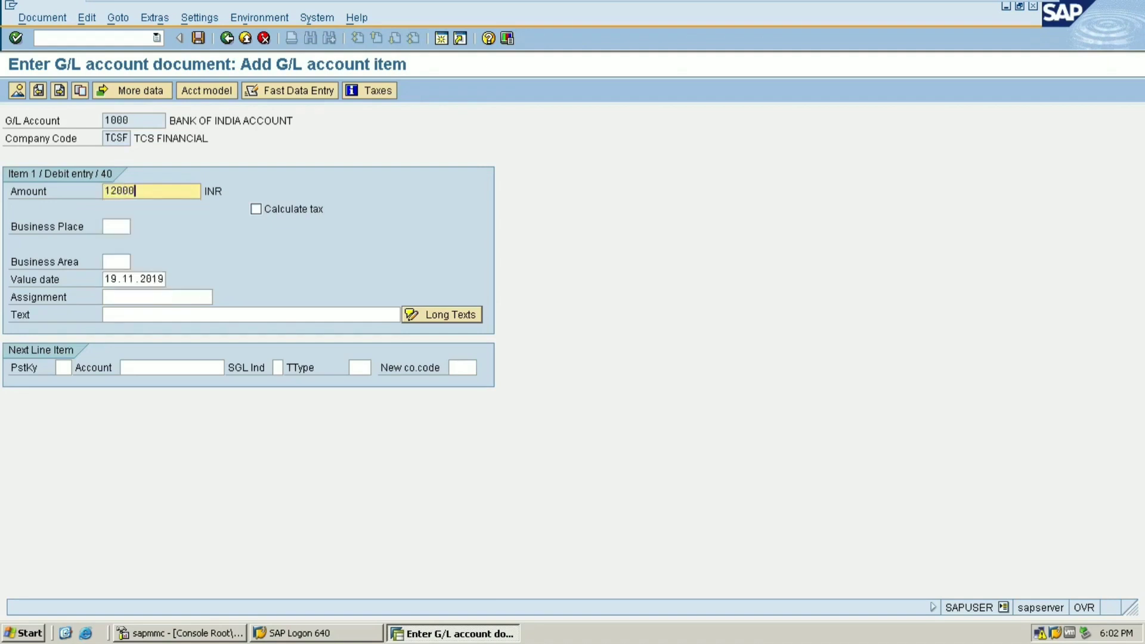
click(162, 313)
text(BEING )
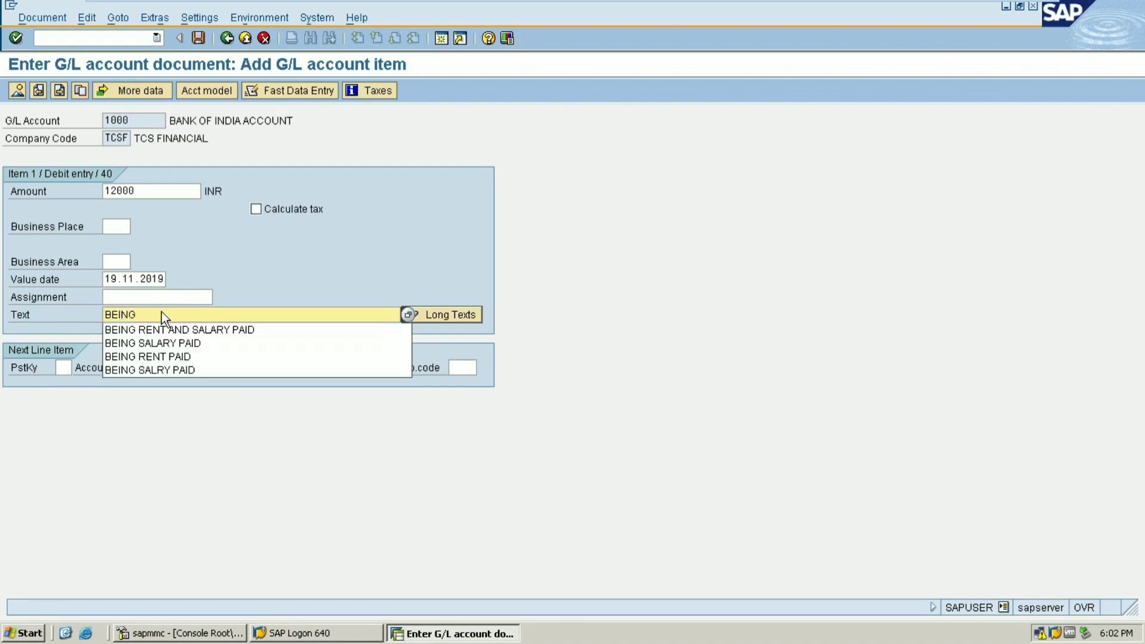
text(ELECT)
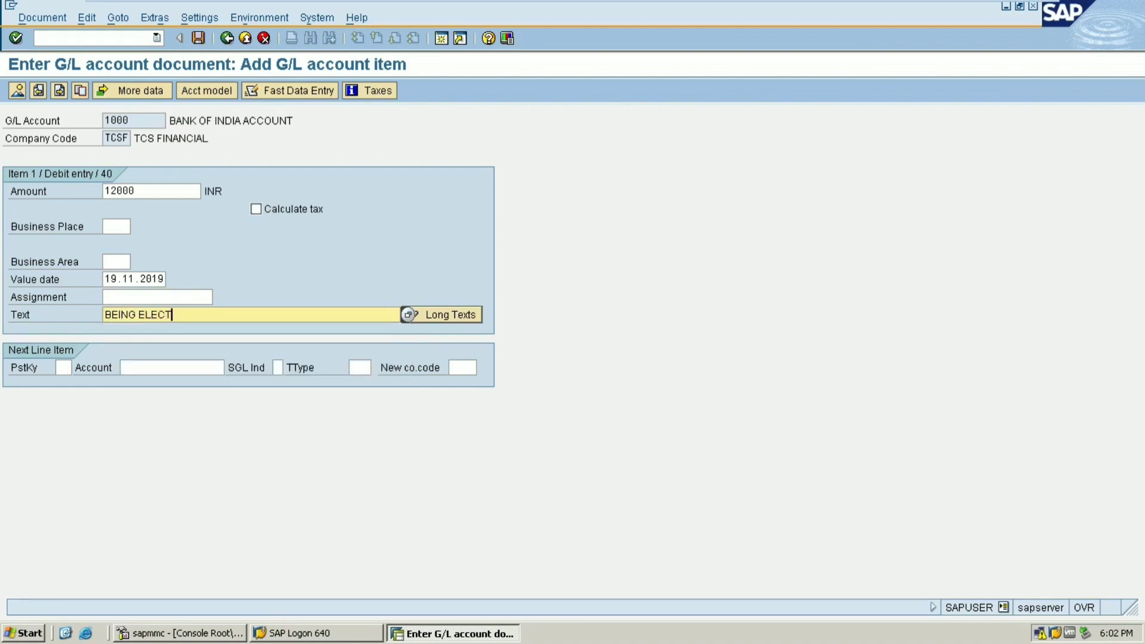
text(RICITY PAID)
Step: Add a second line item with posting key 50 for electricity account 2002
click(62, 368)
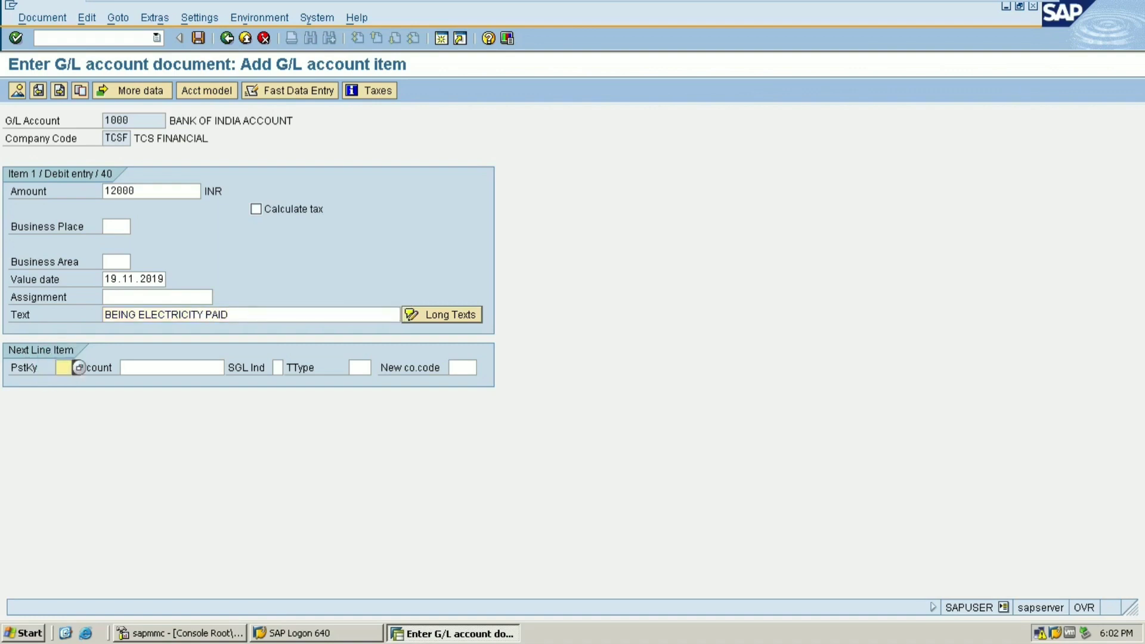
text(50)
click(205, 369)
text(2002)
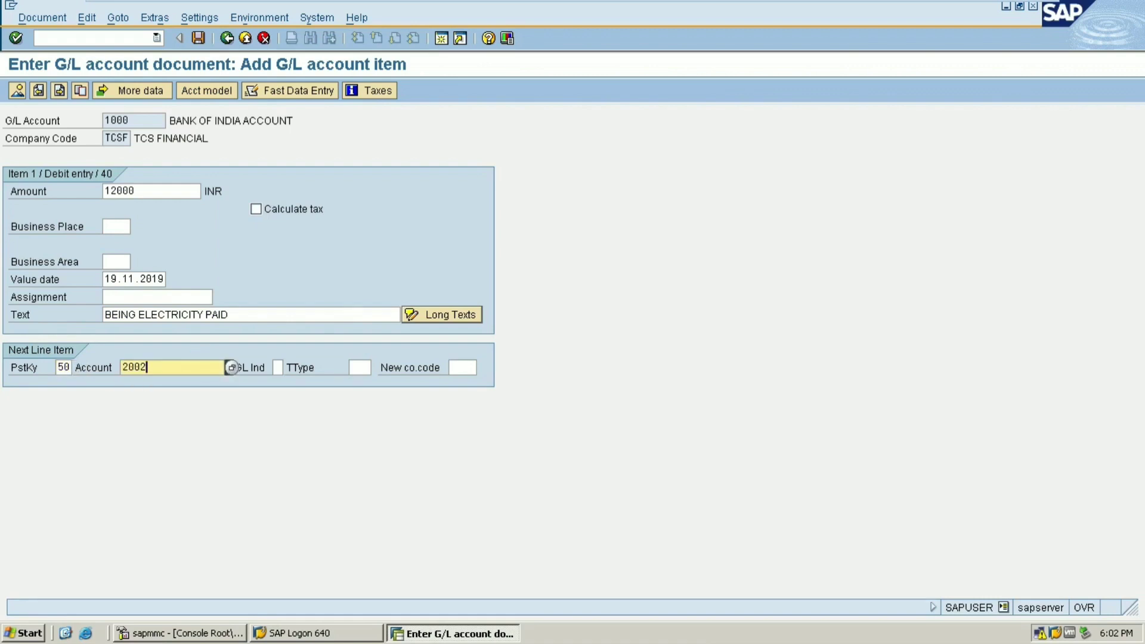
key(Return)
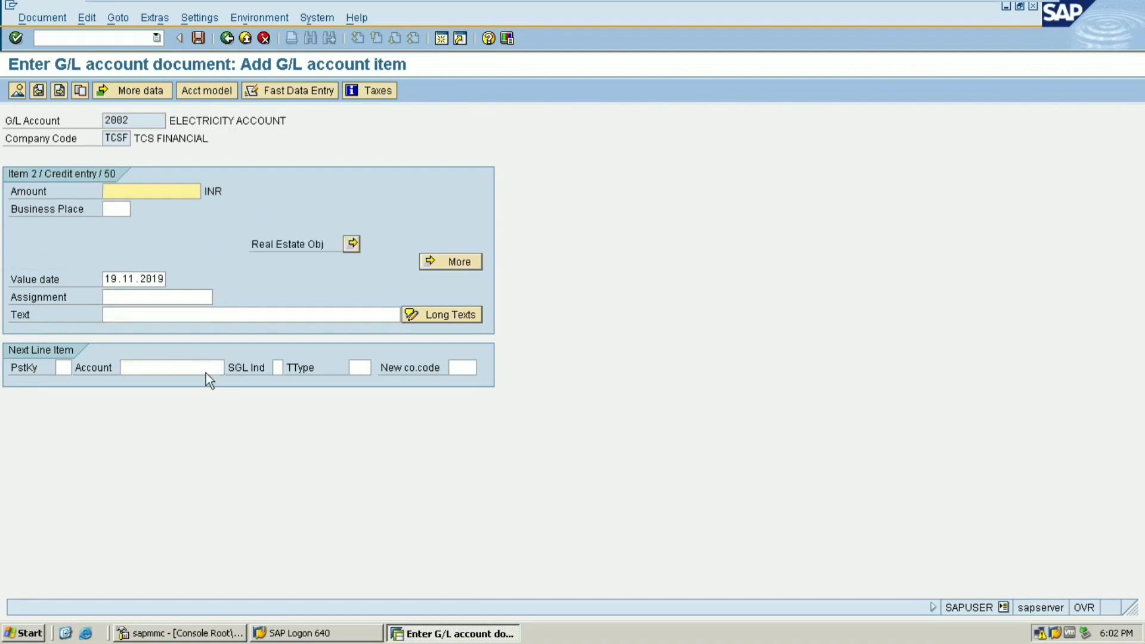
Step: Fill the electricity credit item using * for the amount and + for the text
key(Tab)
key(Tab)
key(Tab)
key(Tab)
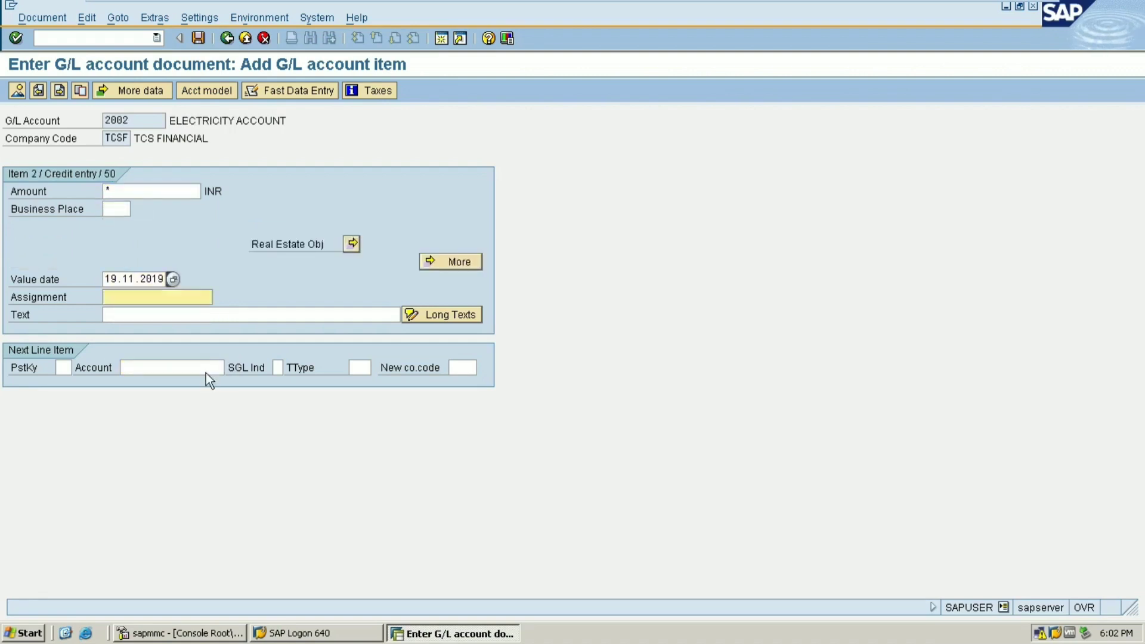
text(+)
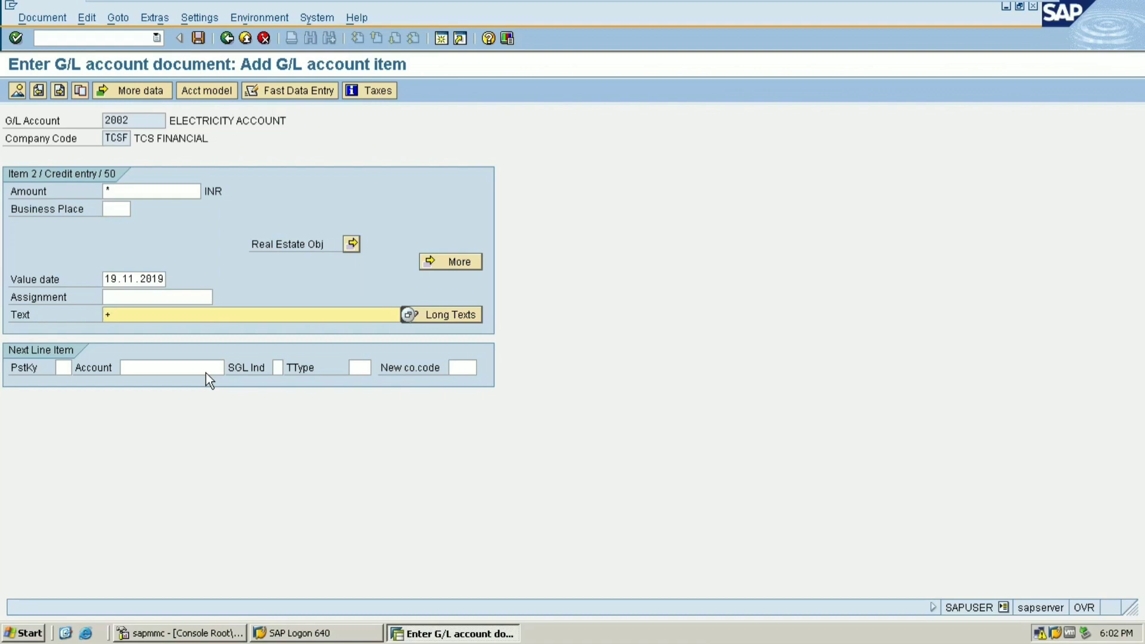
Step: Simulate the G/L document, assign business area TCBG to the electricity item, and post the document
click(43, 18)
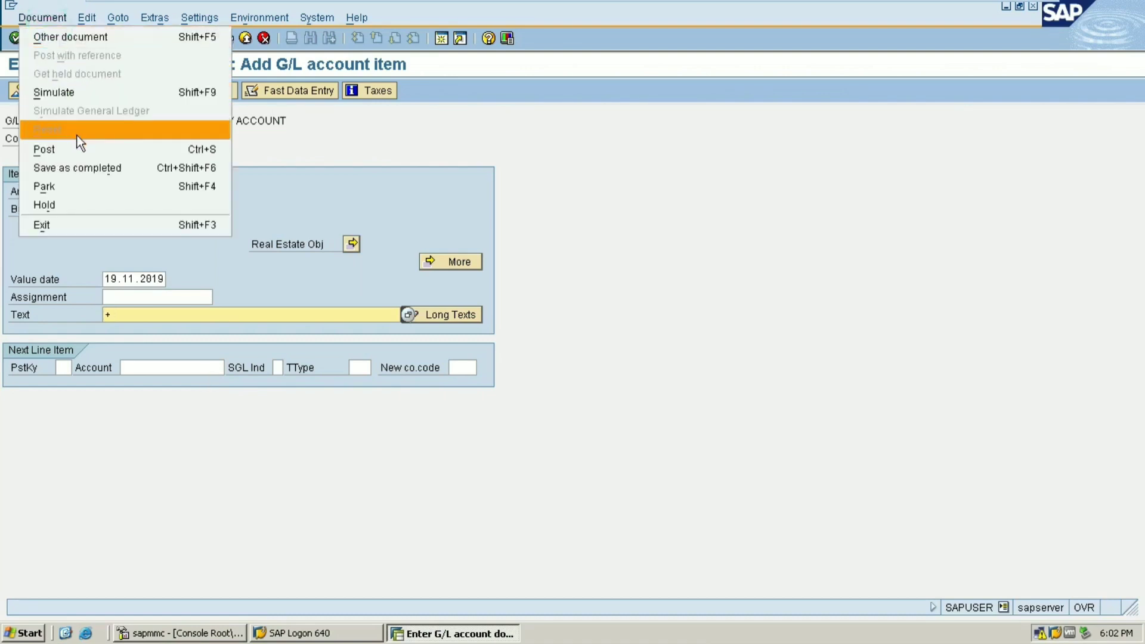
click(80, 97)
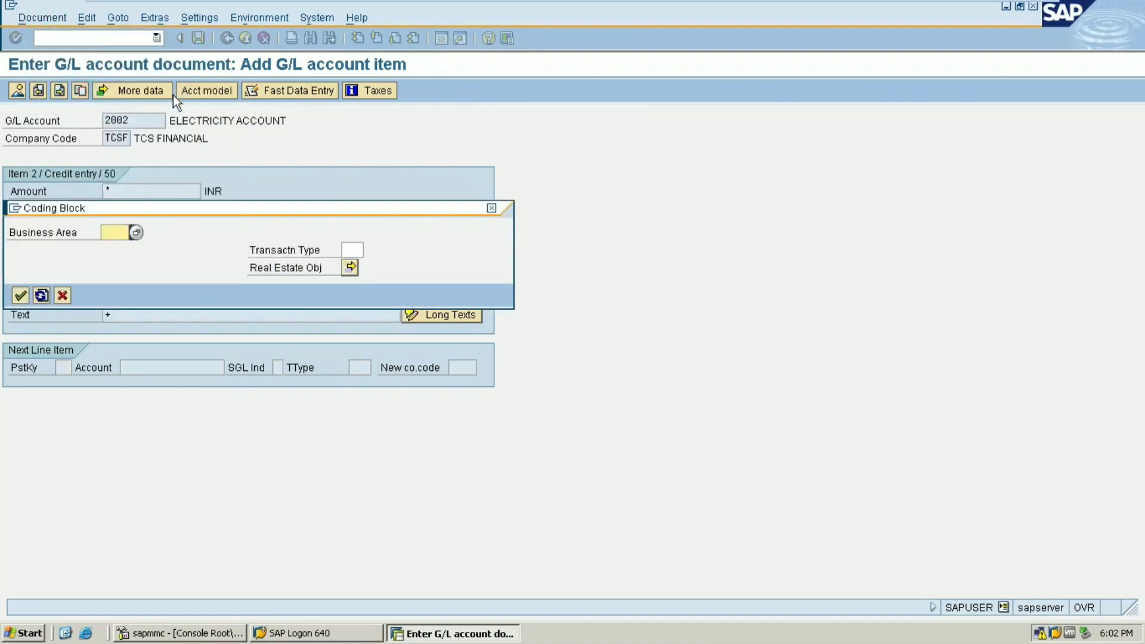
text(TCBG)
key(Return)
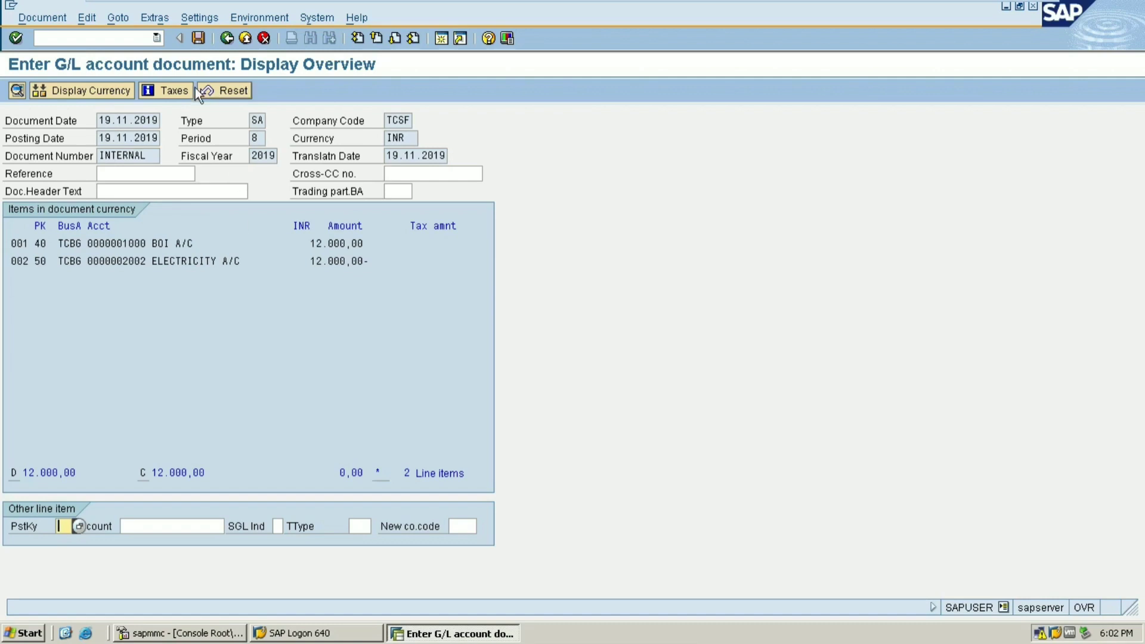
click(199, 40)
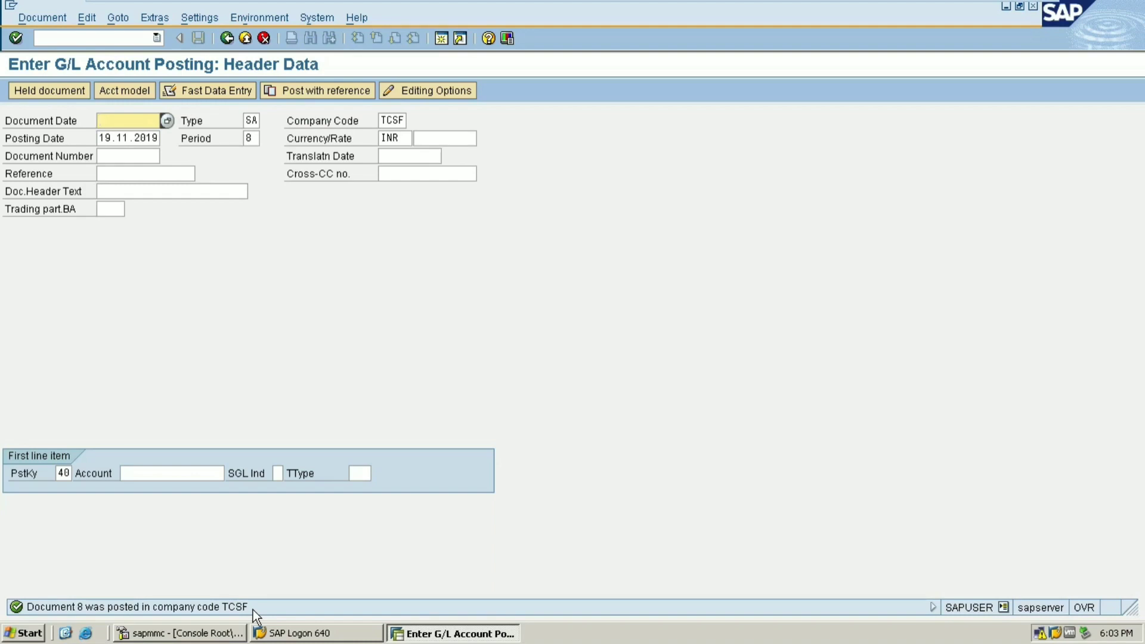
key(F4)
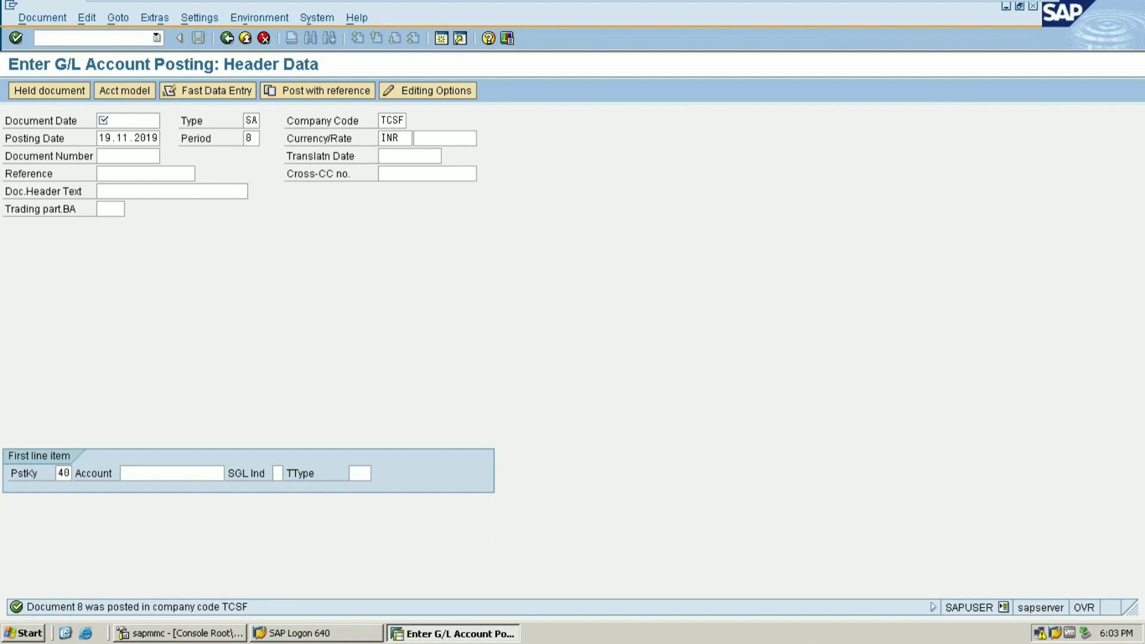
click(131, 38)
text(FB)
text(60)
key(Return)
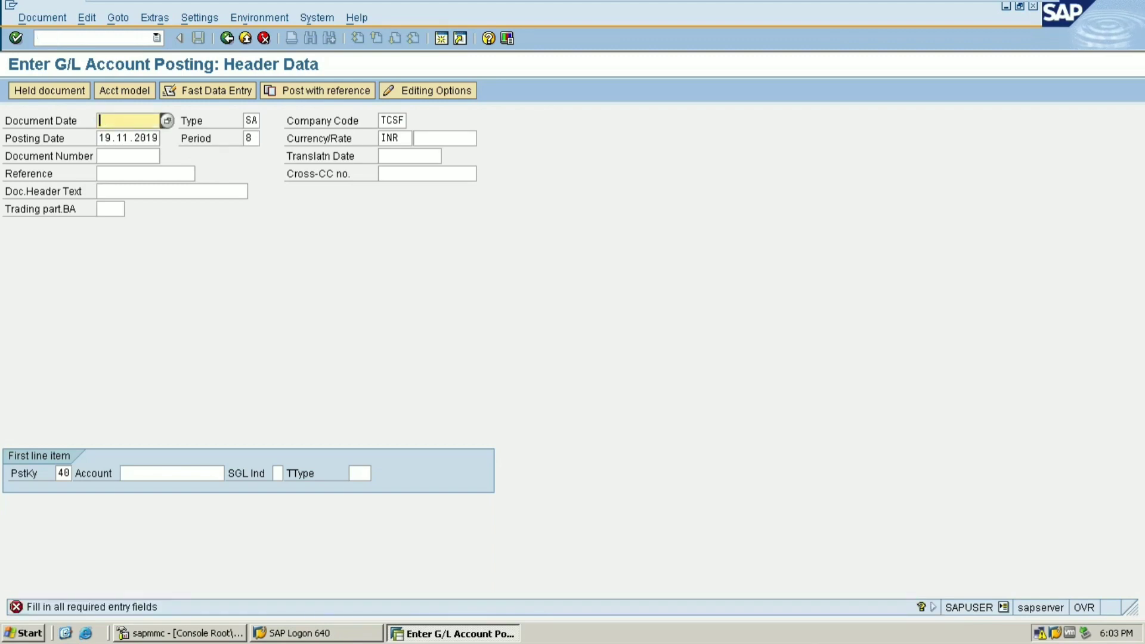
Step: Open the document reversal transaction with the command /NFB08
click(131, 38)
text(/N)
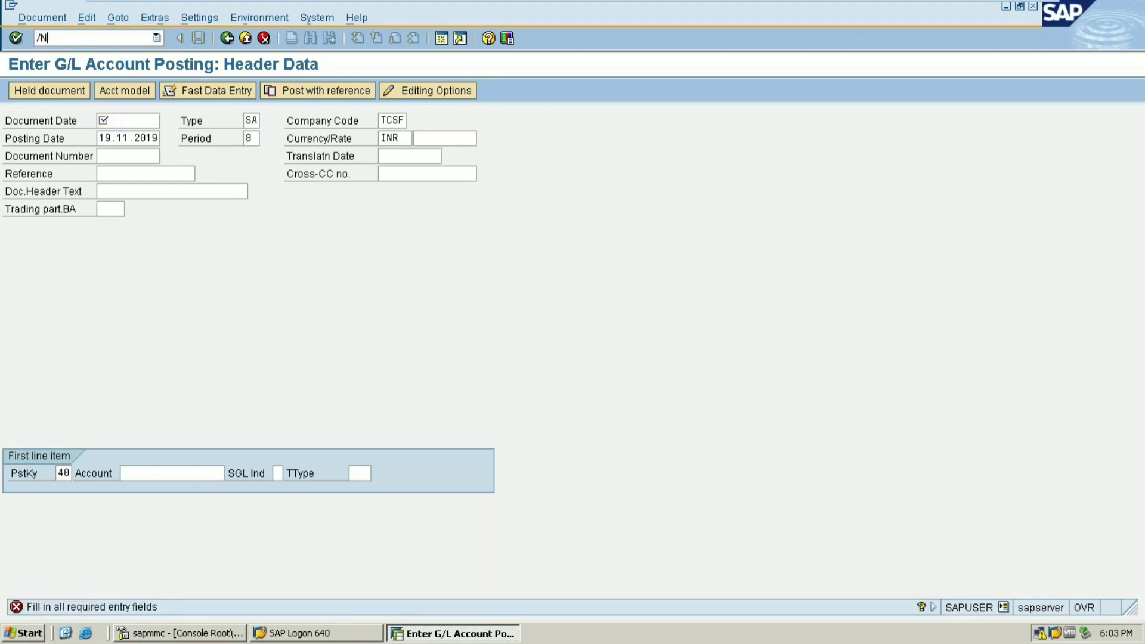
text(FB08)
key(Return)
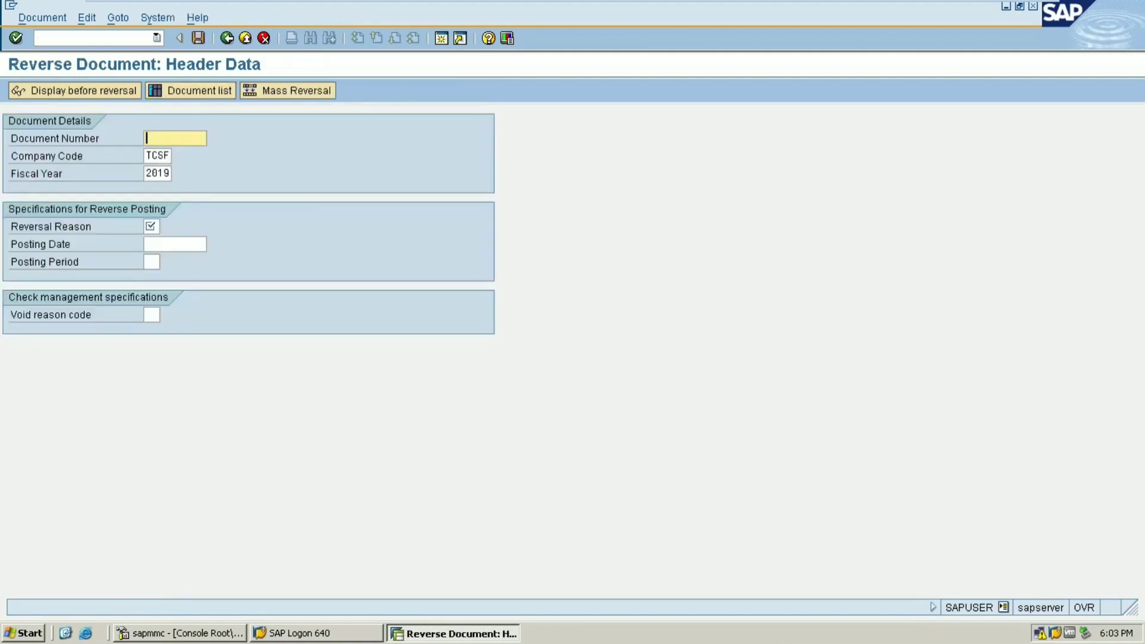
click(158, 133)
click(105, 39)
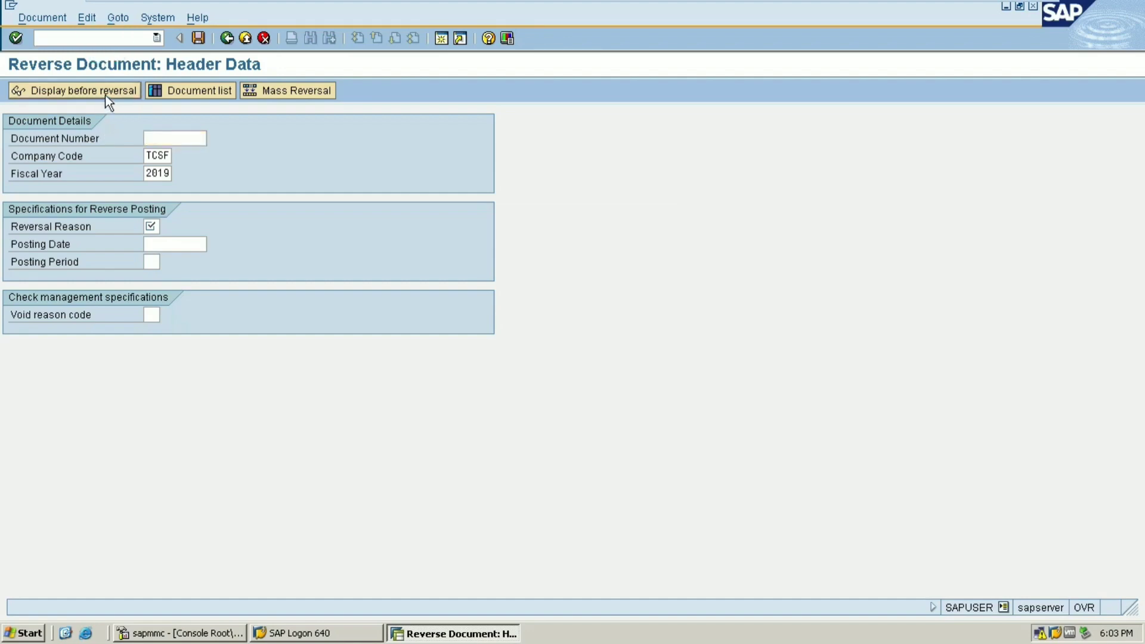
Step: List documents 1 to 10 of company code TCSF for fiscal year 2019 and pick document 8 for reversal
click(178, 93)
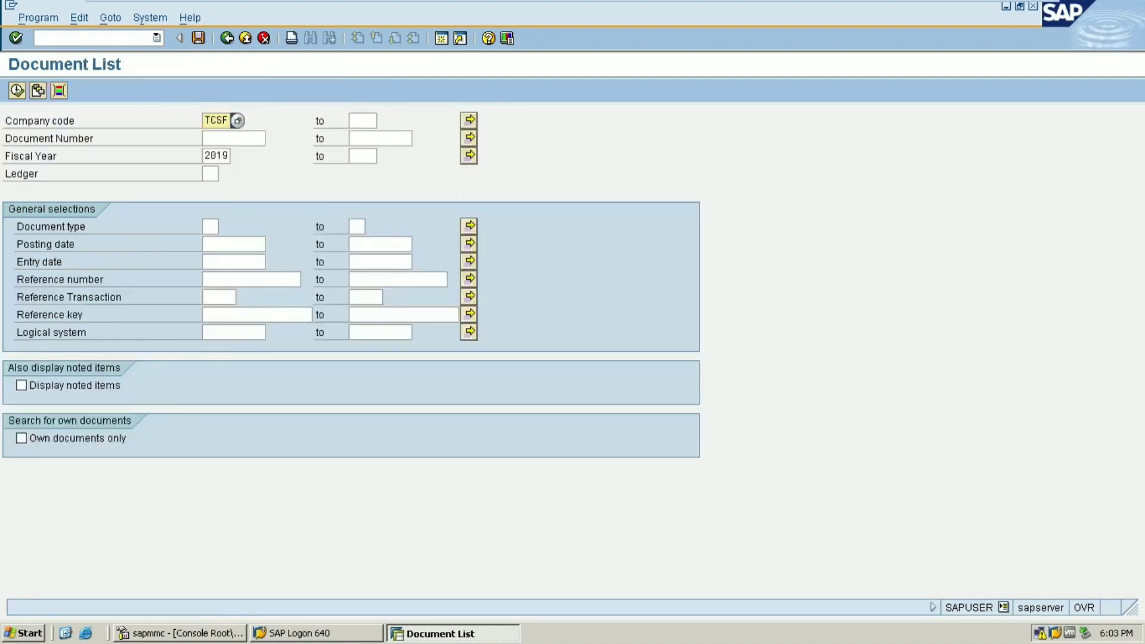
click(22, 93)
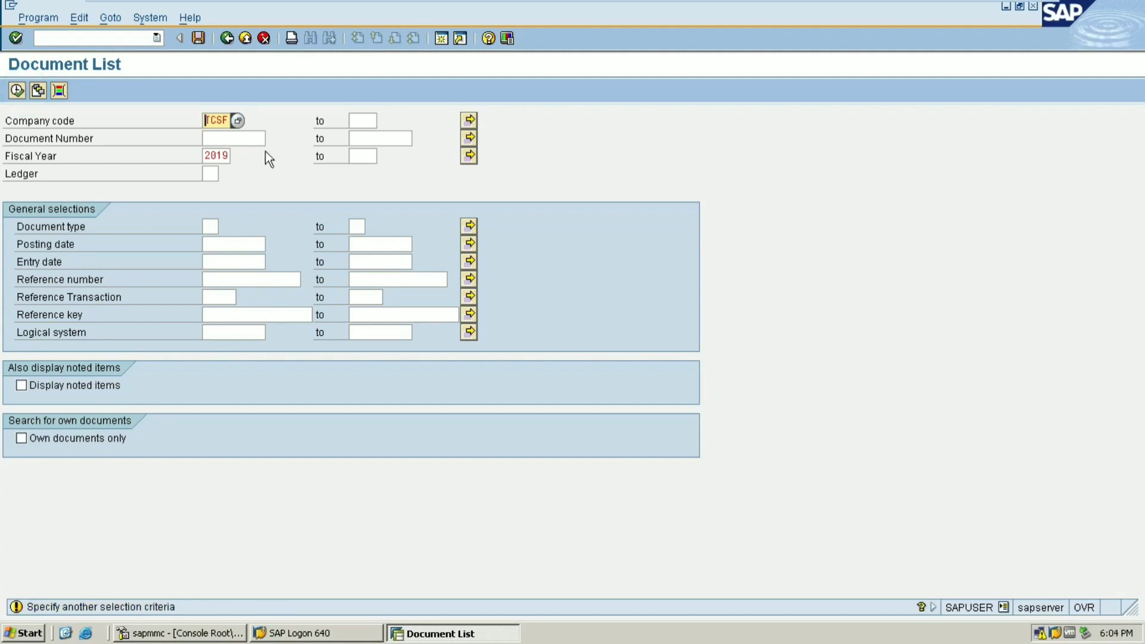
click(252, 142)
text(1)
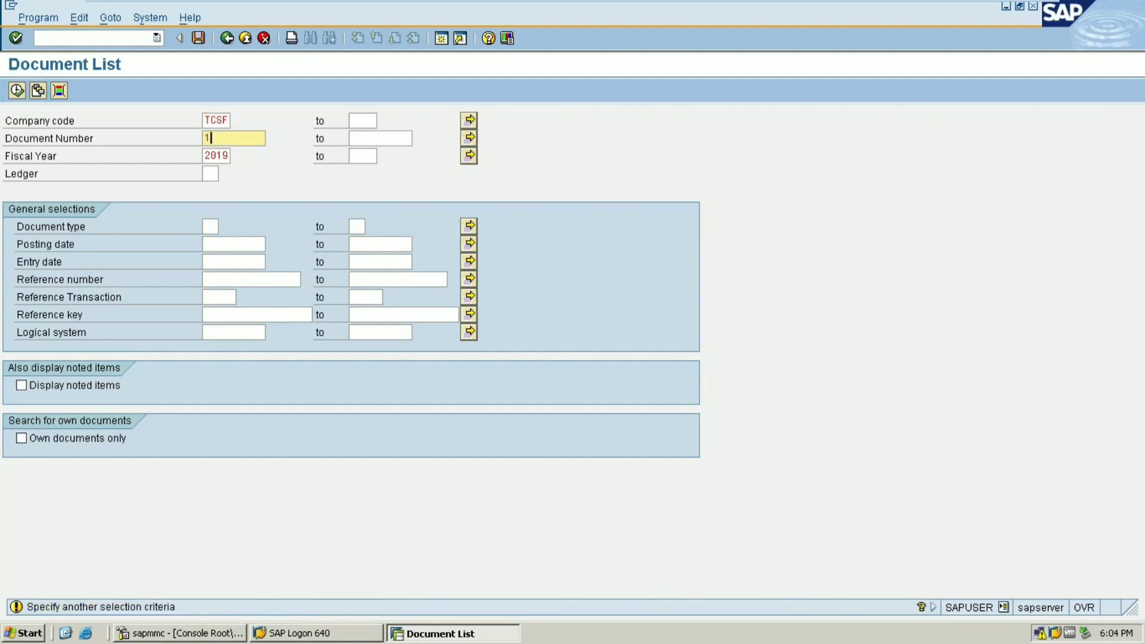
click(396, 140)
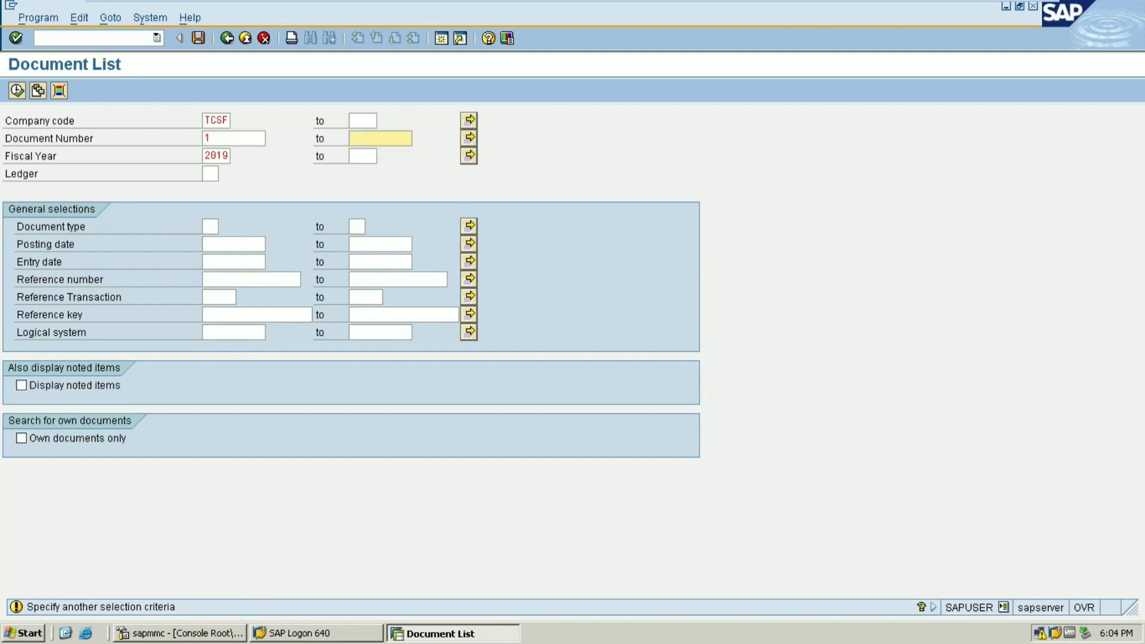
text(10)
key(F8)
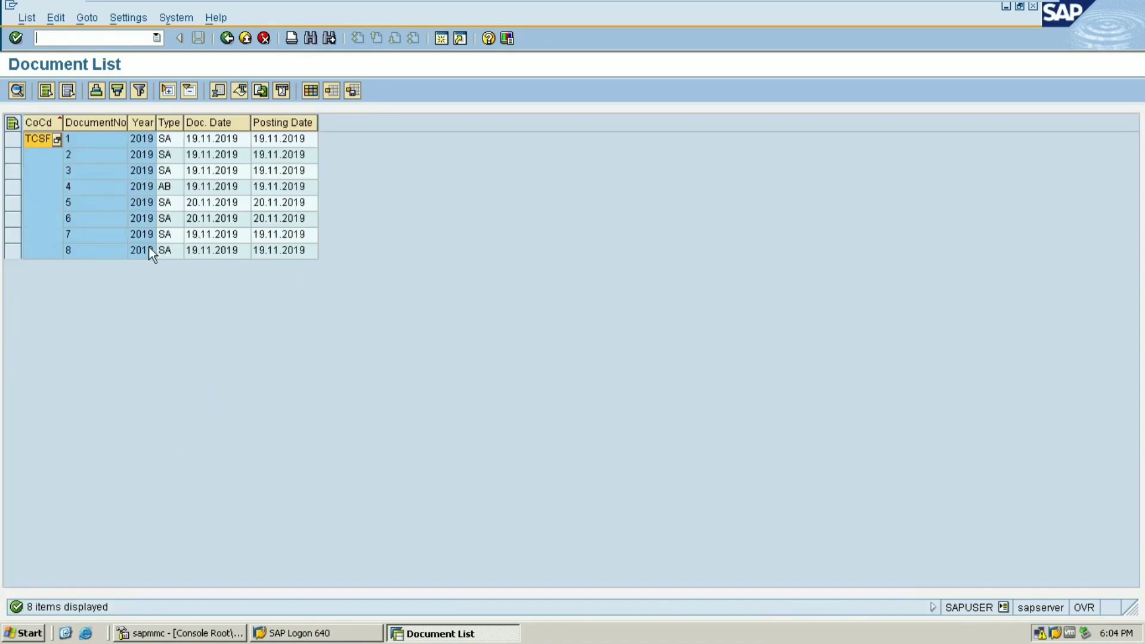
double_click(179, 251)
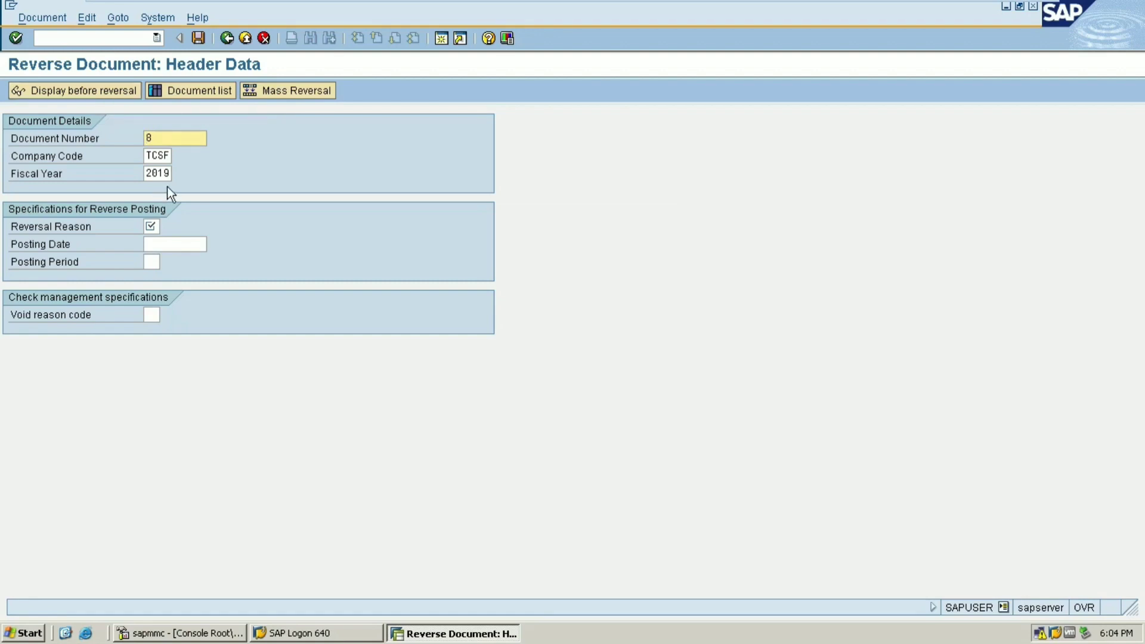
Step: Set the reversal's posting date to 19.11.2019 and its reason to 01, Reversal in current period
click(176, 244)
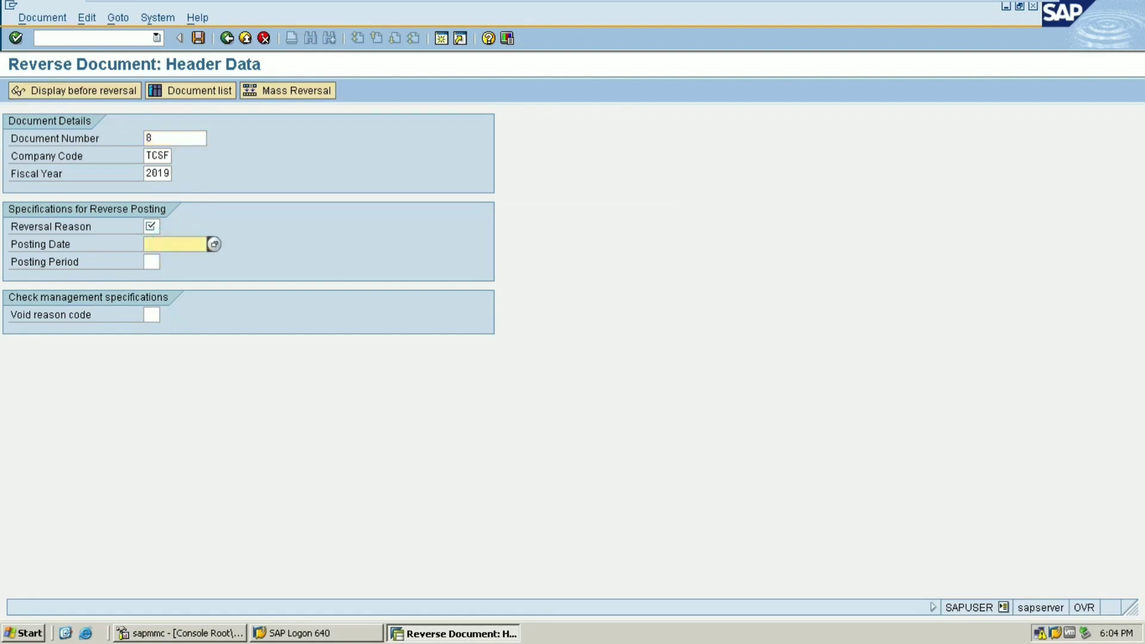
key(F4)
key(Return)
click(151, 222)
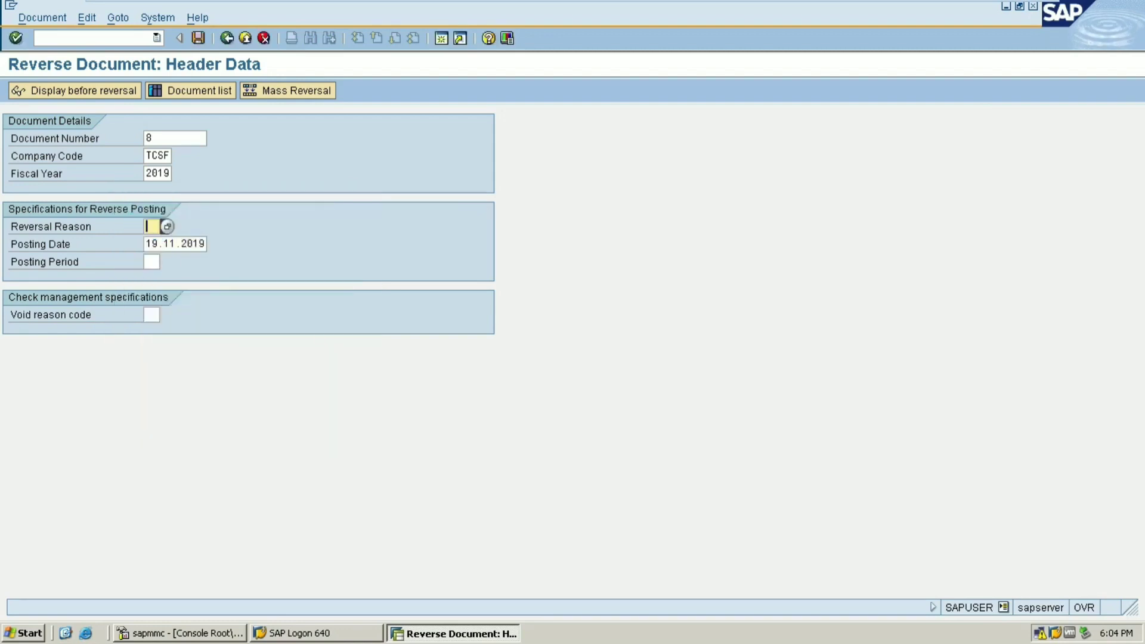
click(168, 224)
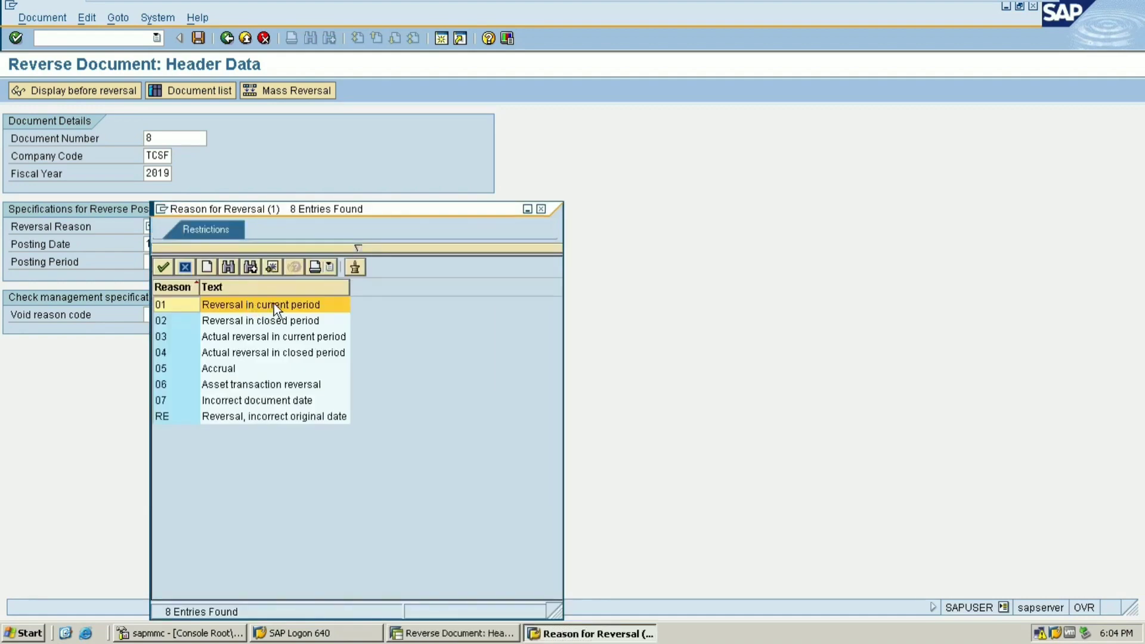
double_click(327, 303)
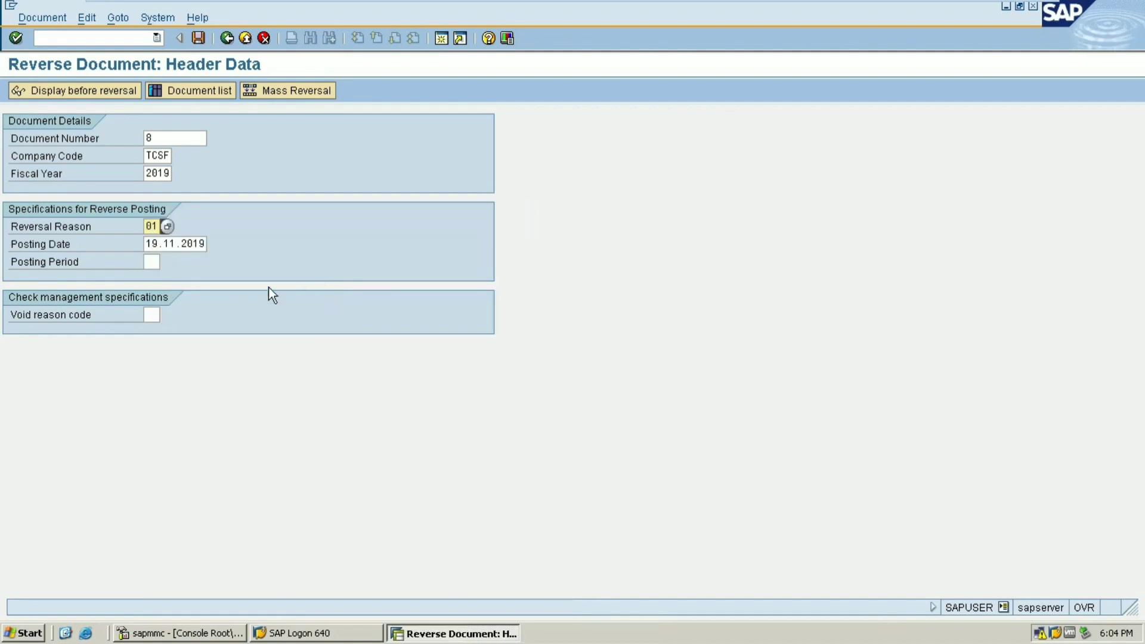
Step: Leave the posting period empty and post the reversal of document 8
click(153, 261)
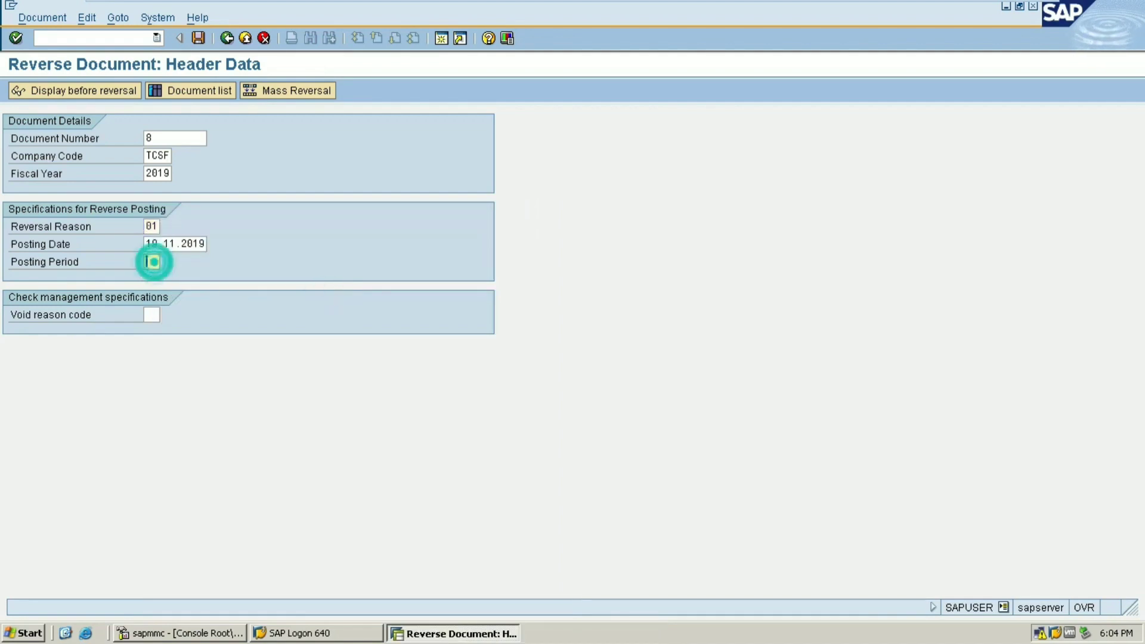
key(F4)
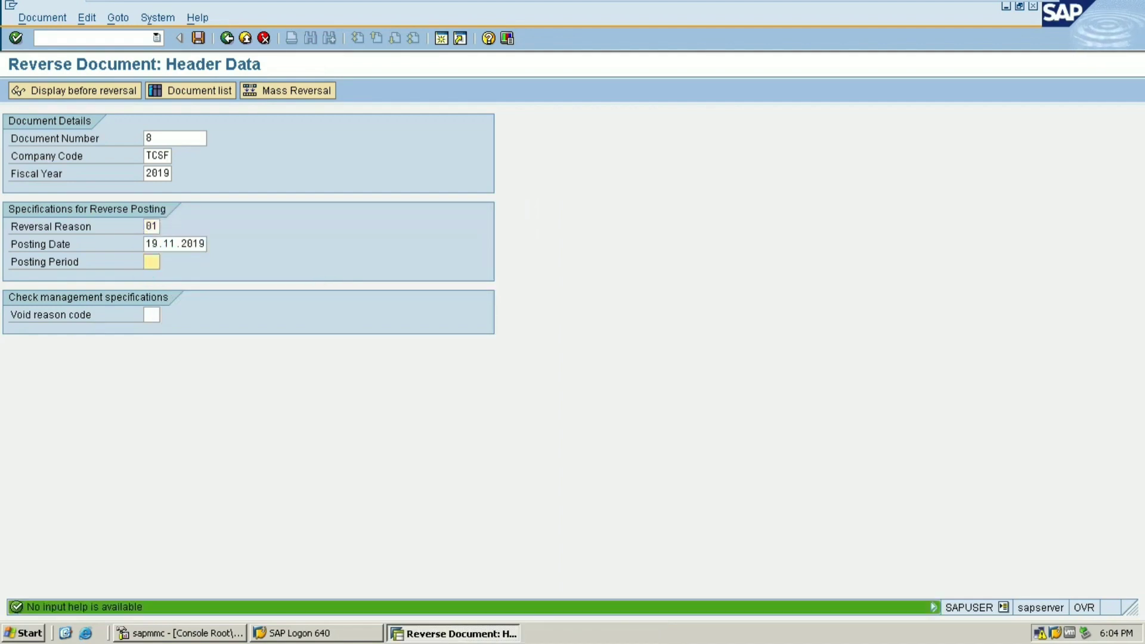
click(247, 320)
click(194, 42)
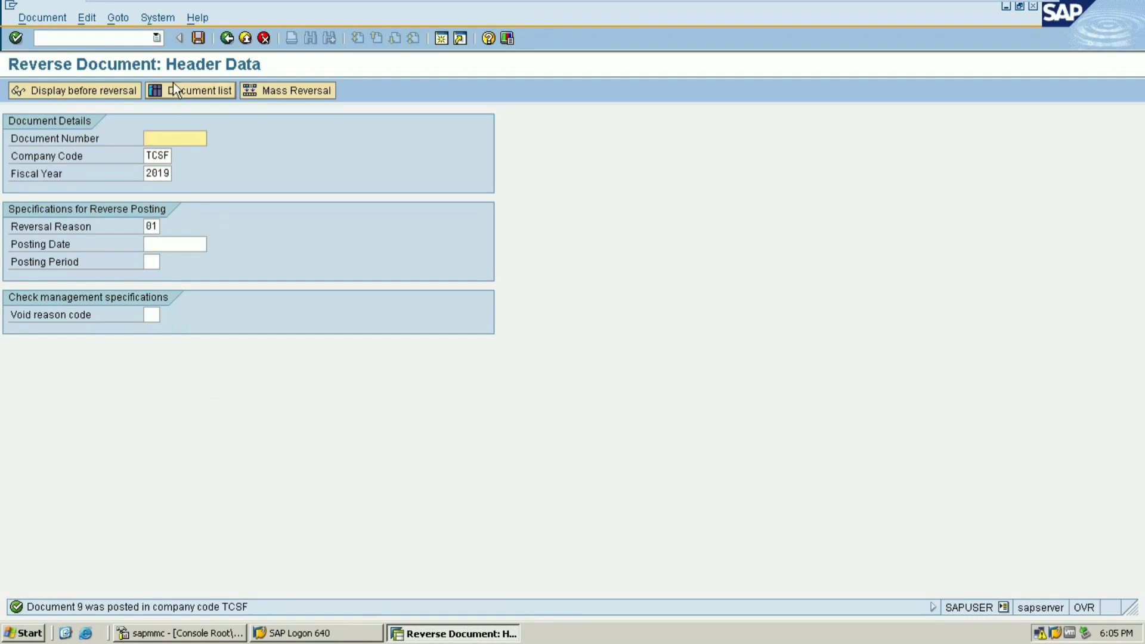
Step: Open the document display transaction with /NFB03 and view the first line item and data entry view of document 9
click(143, 39)
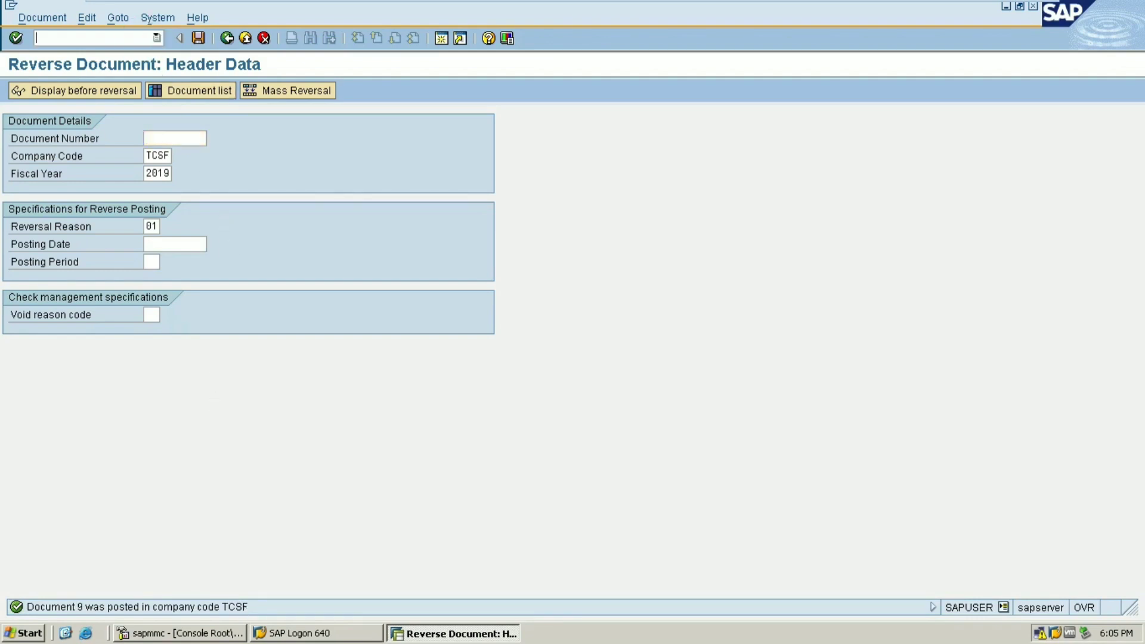
text(/)
text(NFB03)
key(Return)
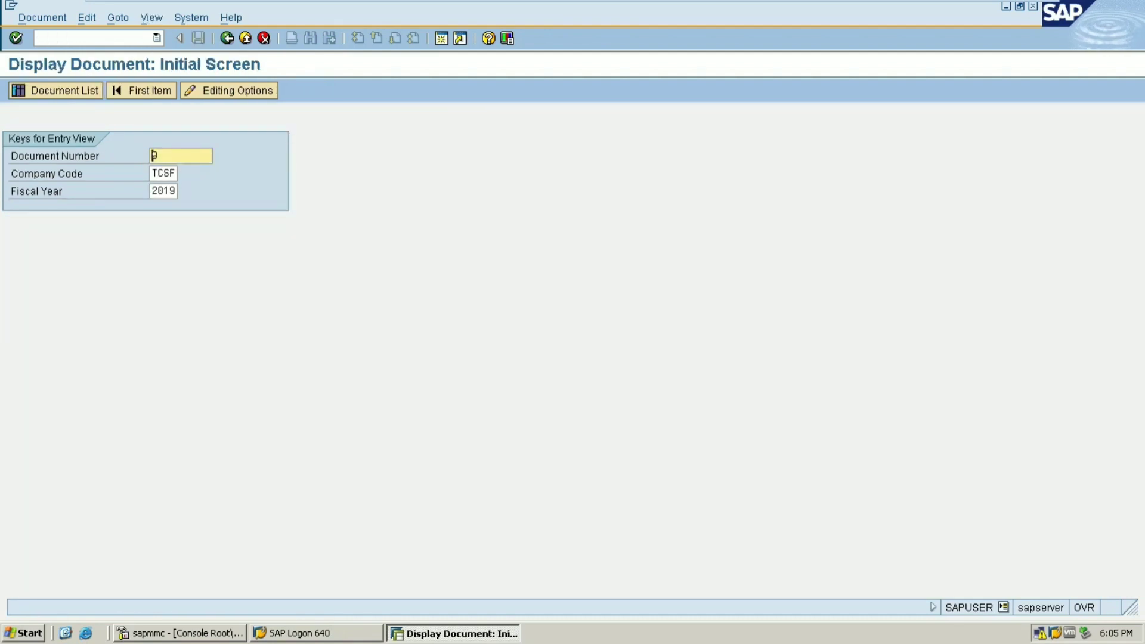
click(152, 94)
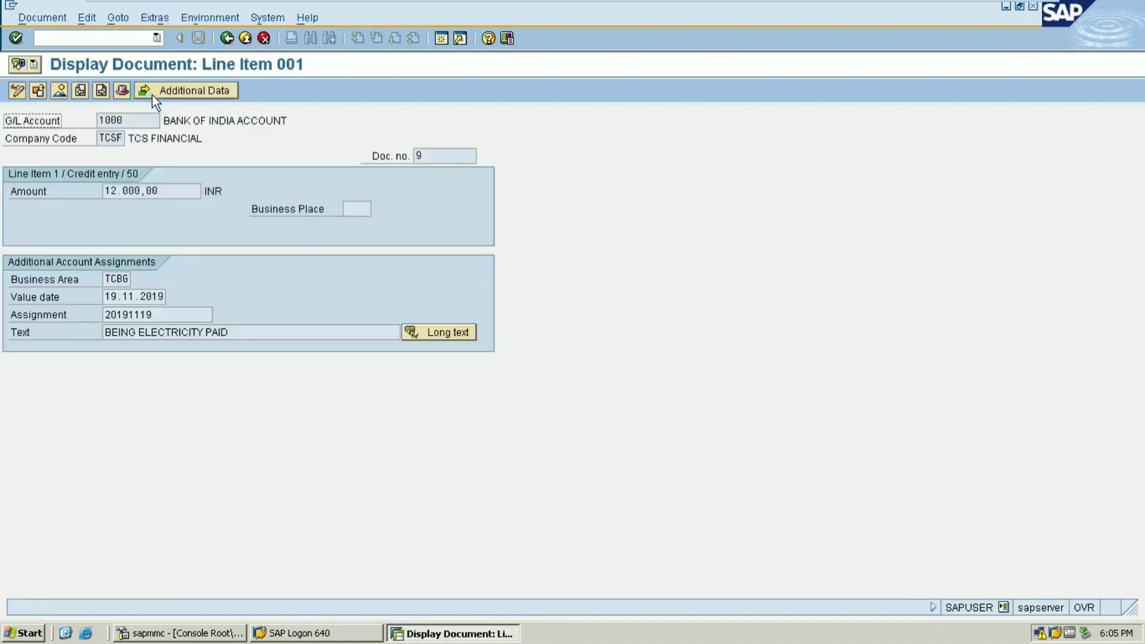
click(227, 38)
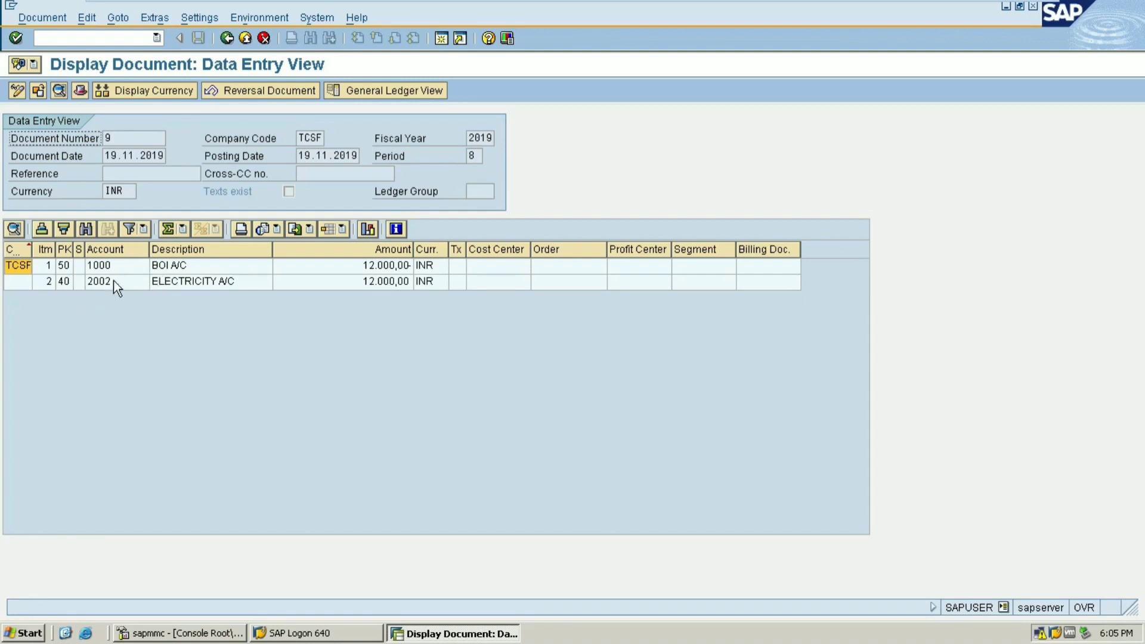
click(230, 40)
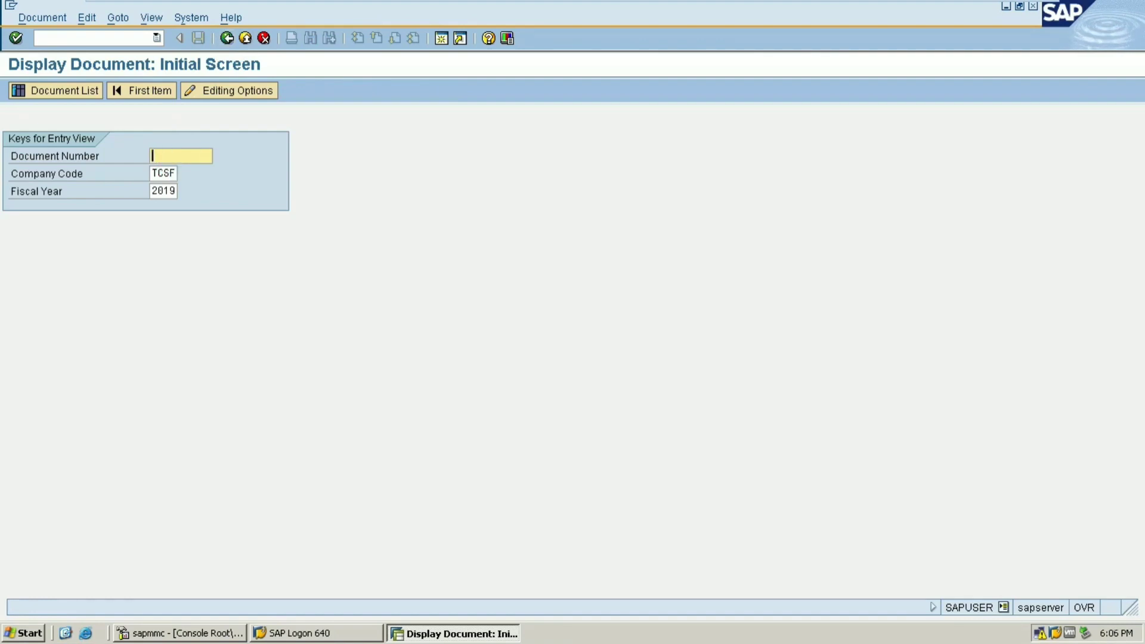
Step: Display document 8 and document 9 in turn to compare the posting keys of their bank and electricity lines
text(8)
key(Return)
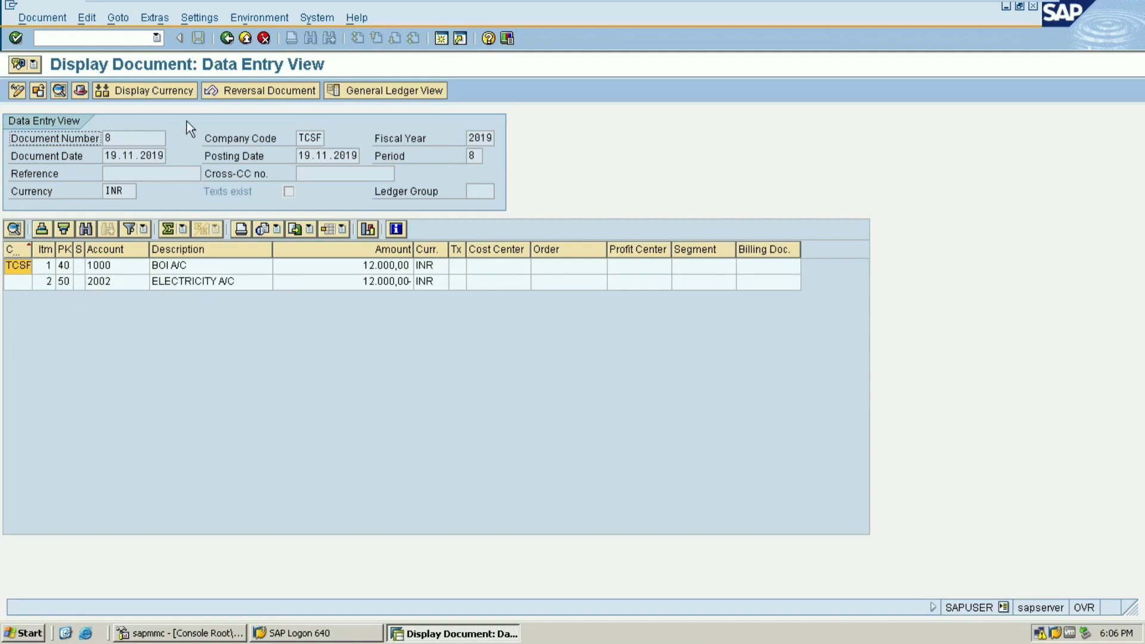
click(227, 38)
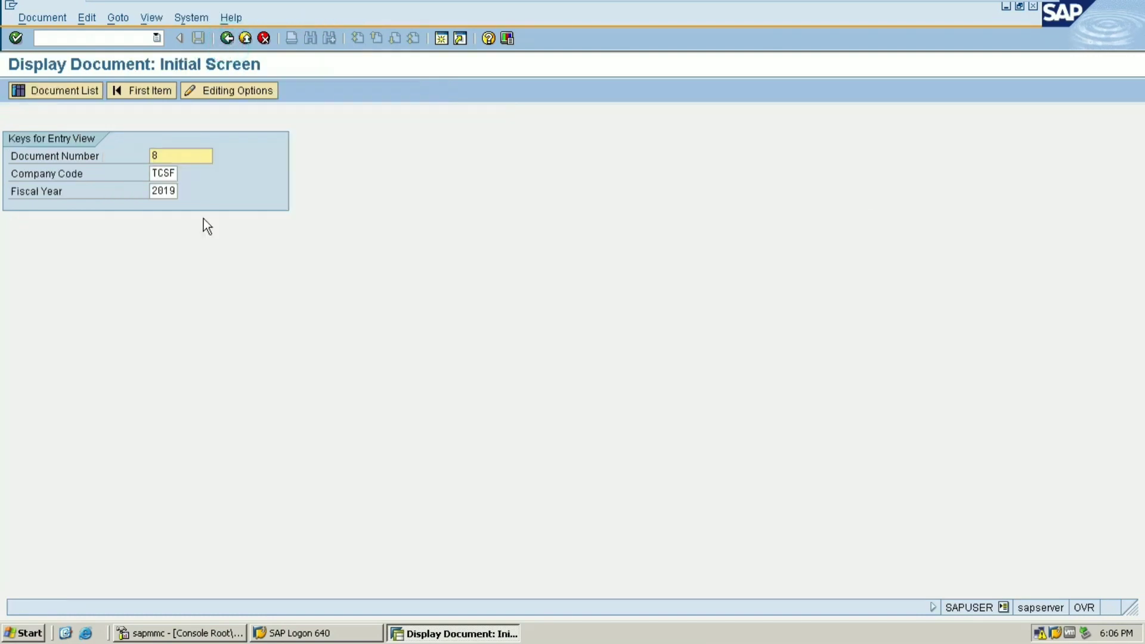
click(177, 153)
key(BackSpace)
text(9)
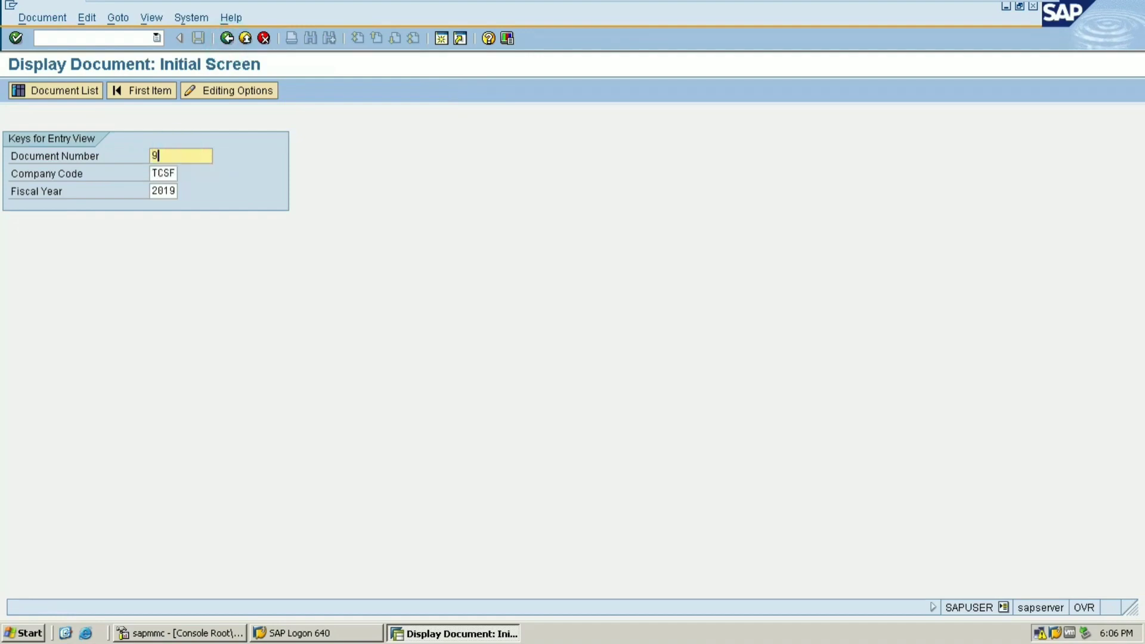
key(Return)
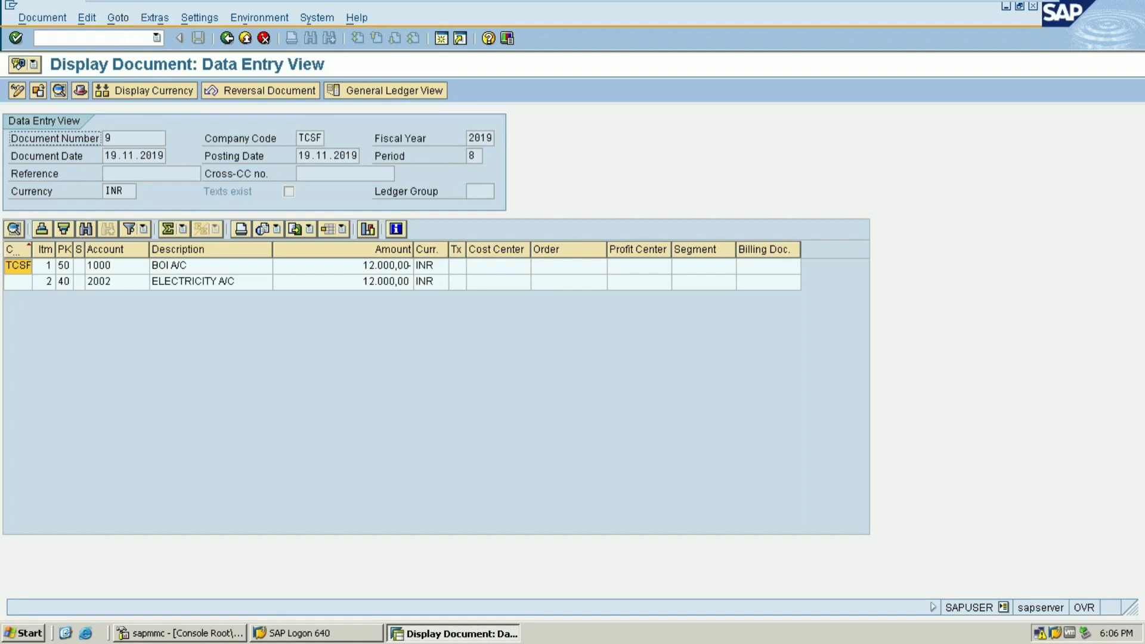
Step: Return to the SAP Easy Access screen with /n and open the mass reversal transaction F.80
click(114, 39)
text(/n)
key(Return)
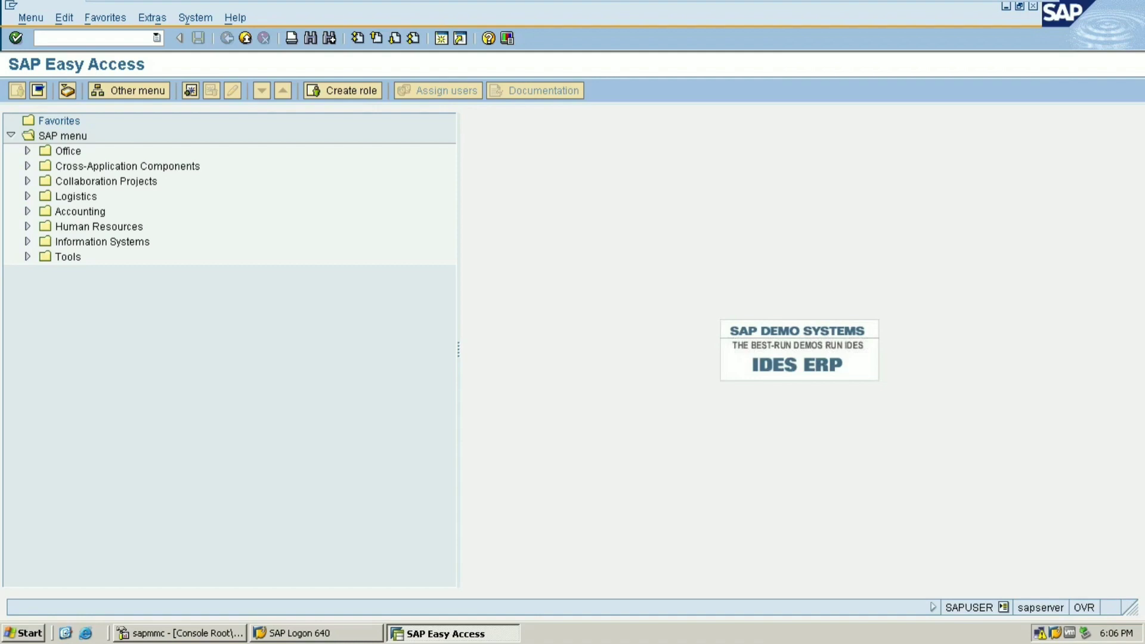
text(F.80)
key(Return)
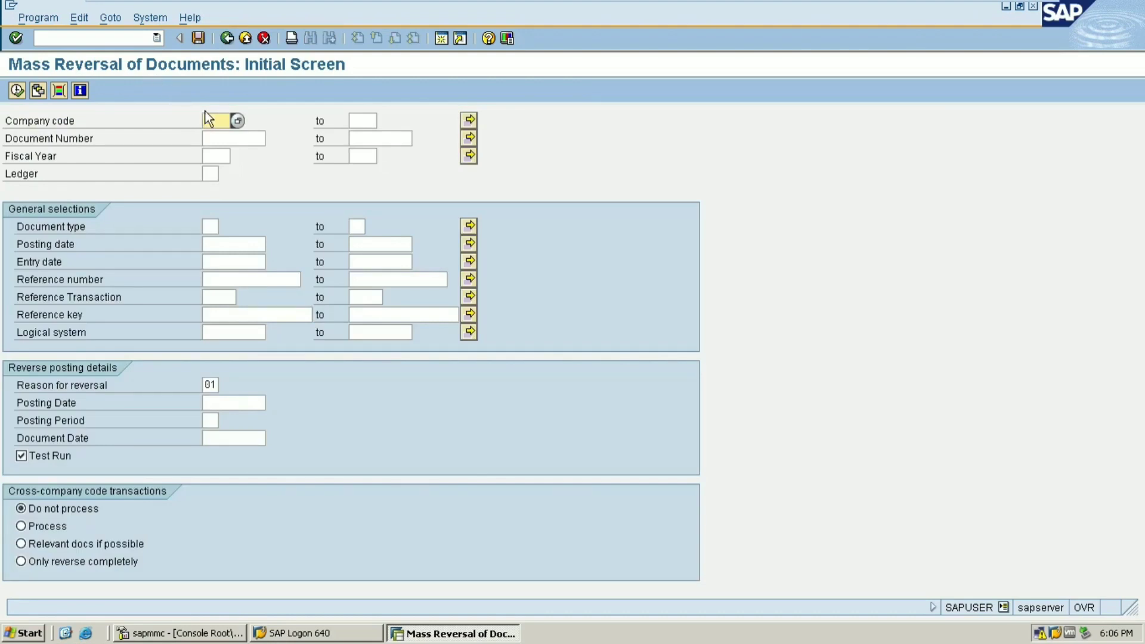
Step: Restrict the mass reversal to company code TCSF, document numbers 1 to 7 and fiscal year 2019
click(211, 120)
text(TCSF)
click(244, 138)
text(1)
click(360, 139)
text(7)
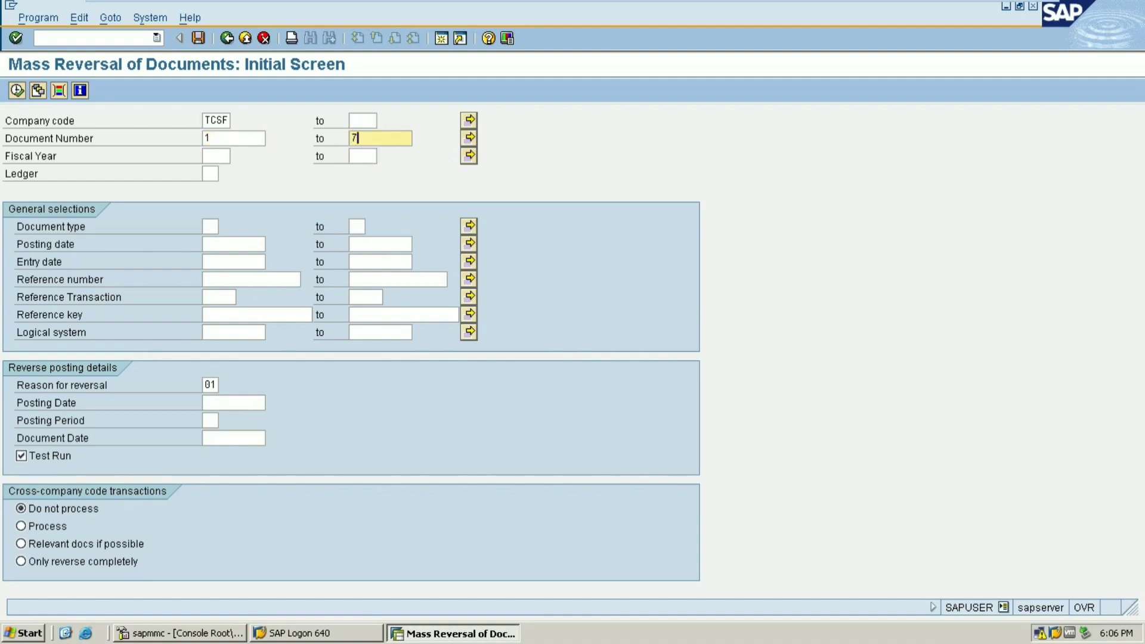
click(222, 155)
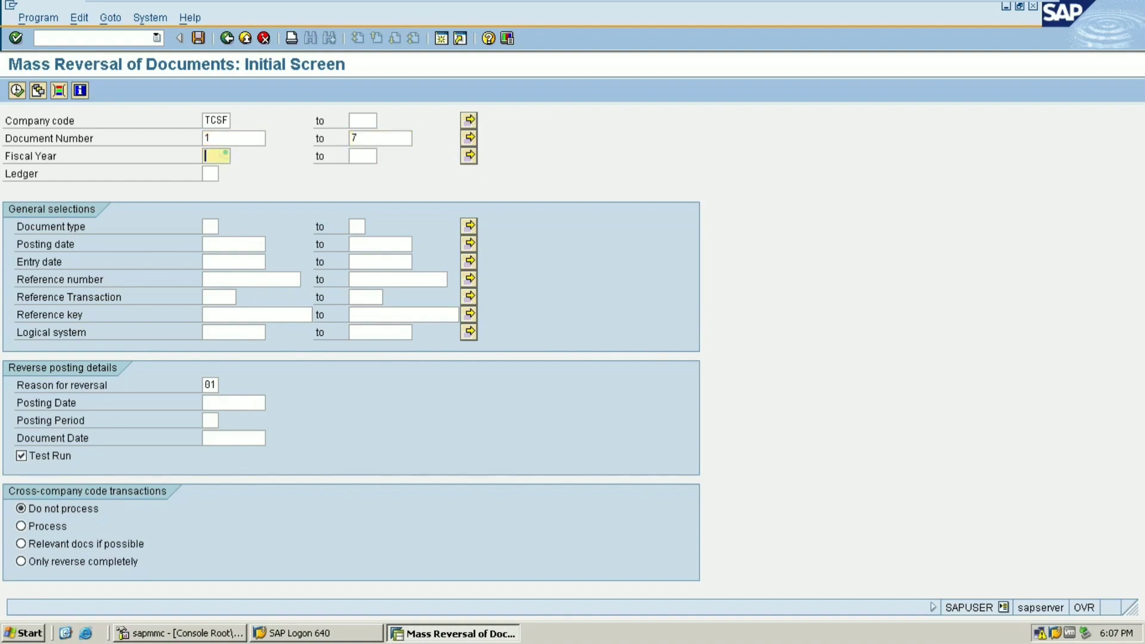
text(2019)
Step: Leave the ledger empty and limit the mass reversal selection to document type SA
click(210, 173)
click(210, 226)
text(SQ)
key(BackSpace)
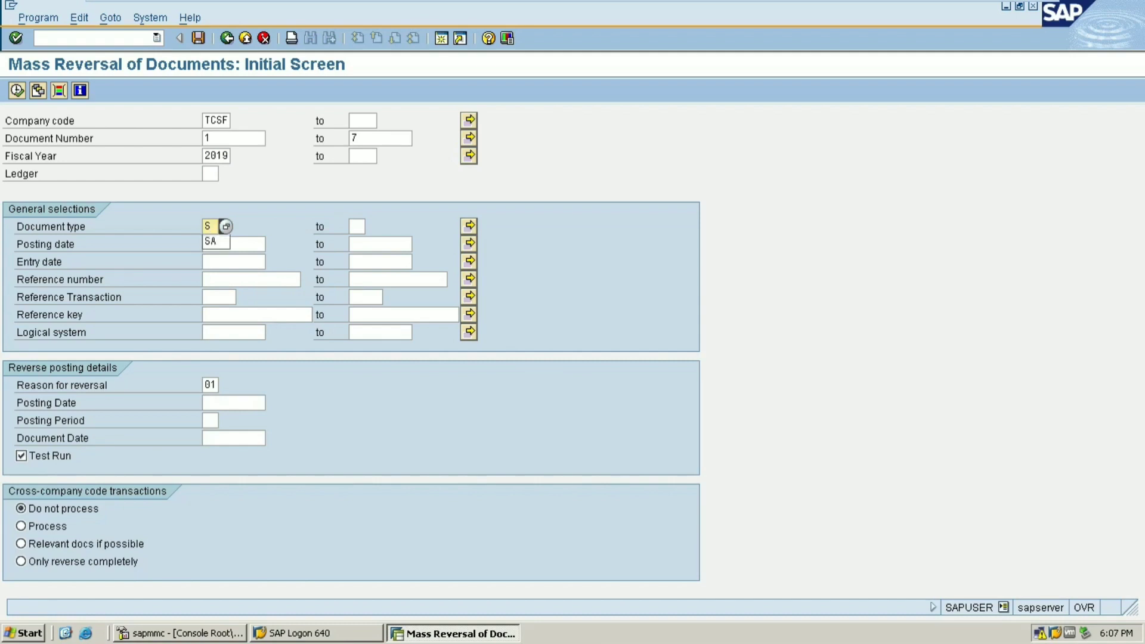
text(A)
Step: Choose reversal reason 01, Reversal in current period, and execute the mass reversal as a test run
click(216, 385)
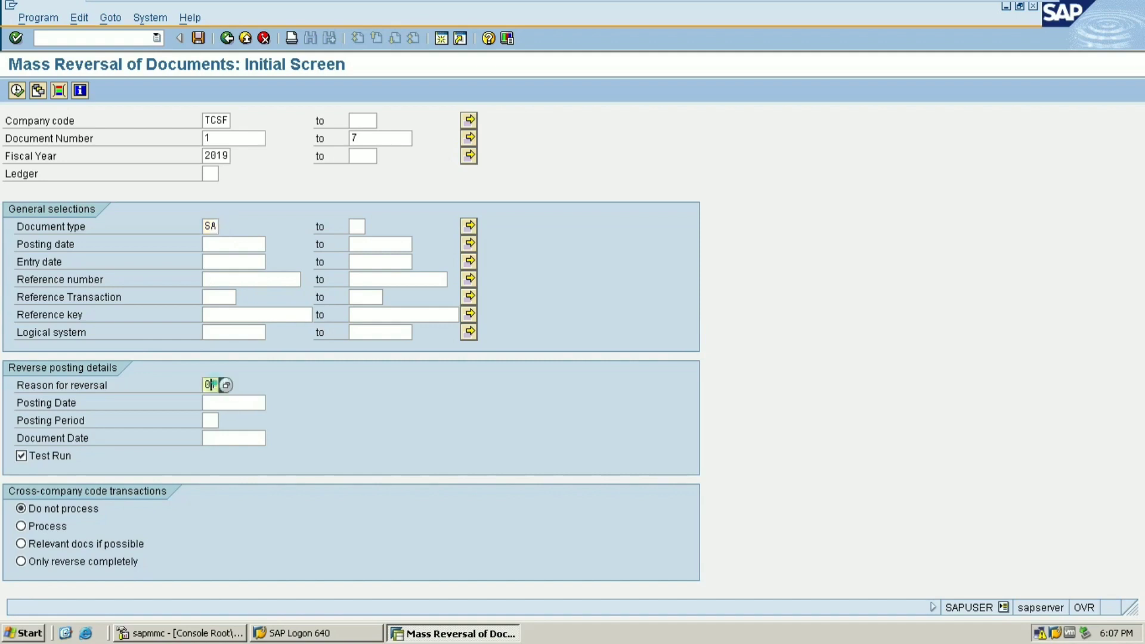
click(226, 384)
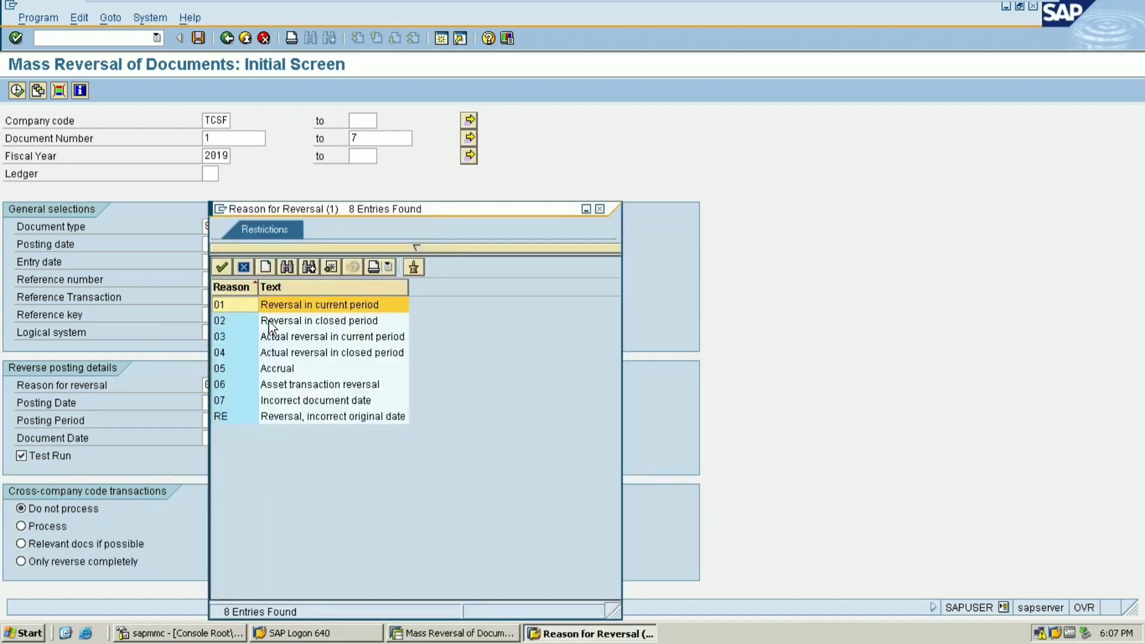
click(321, 306)
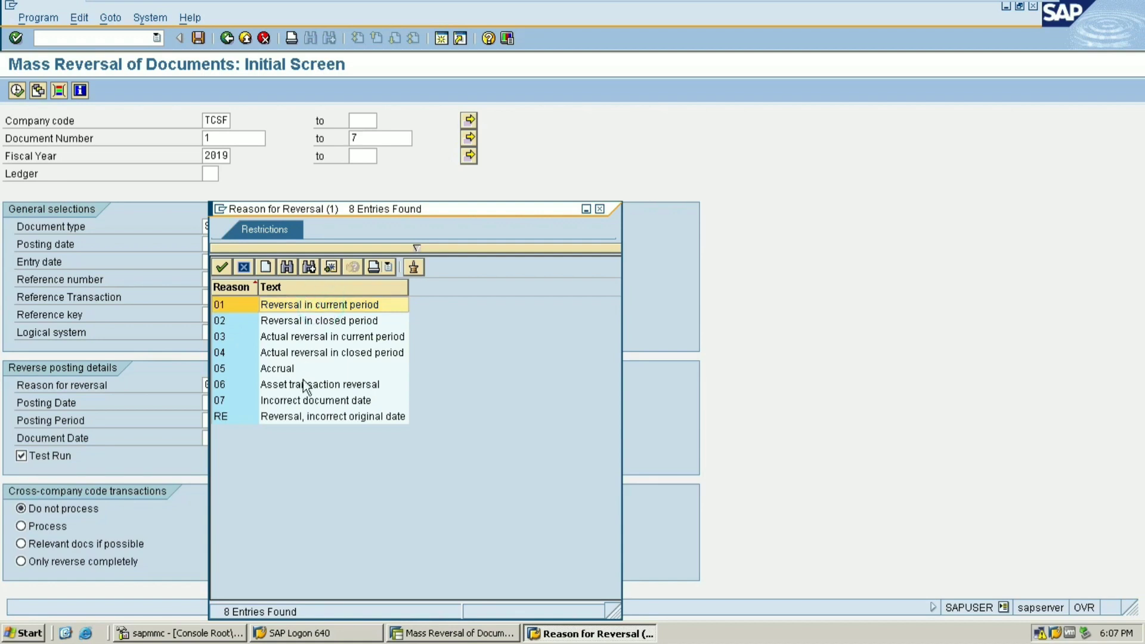
click(224, 264)
click(224, 264)
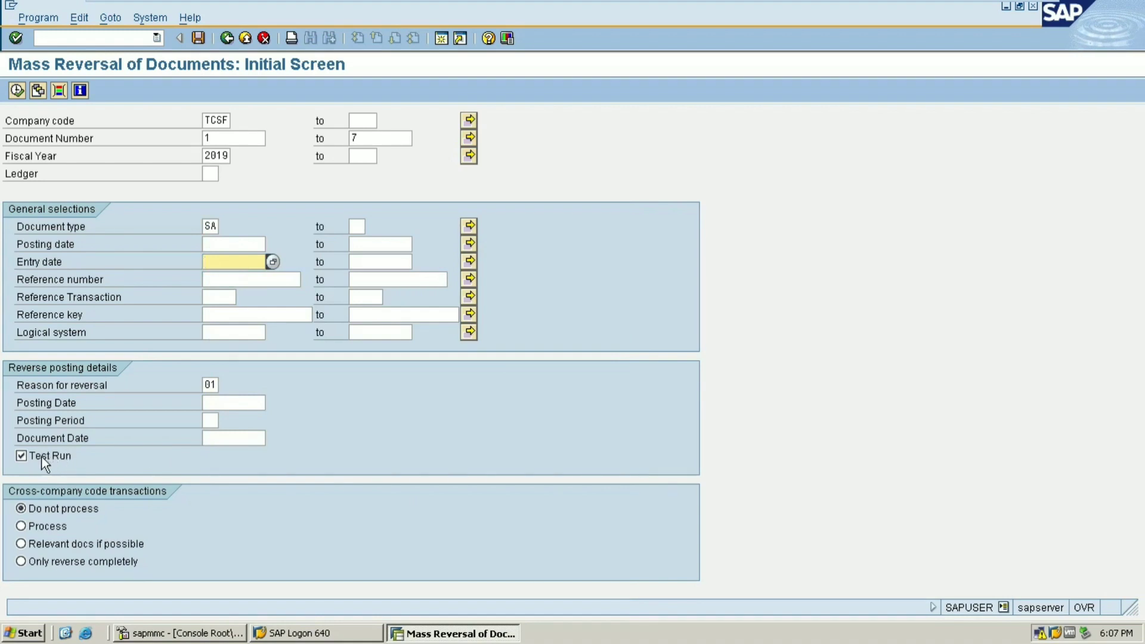
click(13, 92)
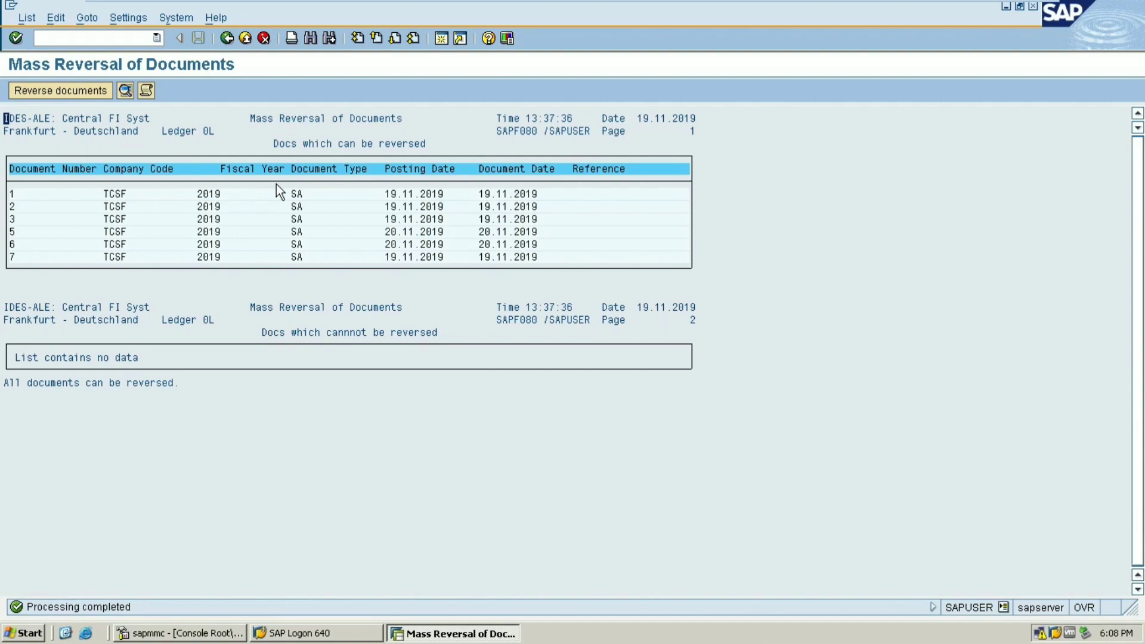
mouse_move(571, 2)
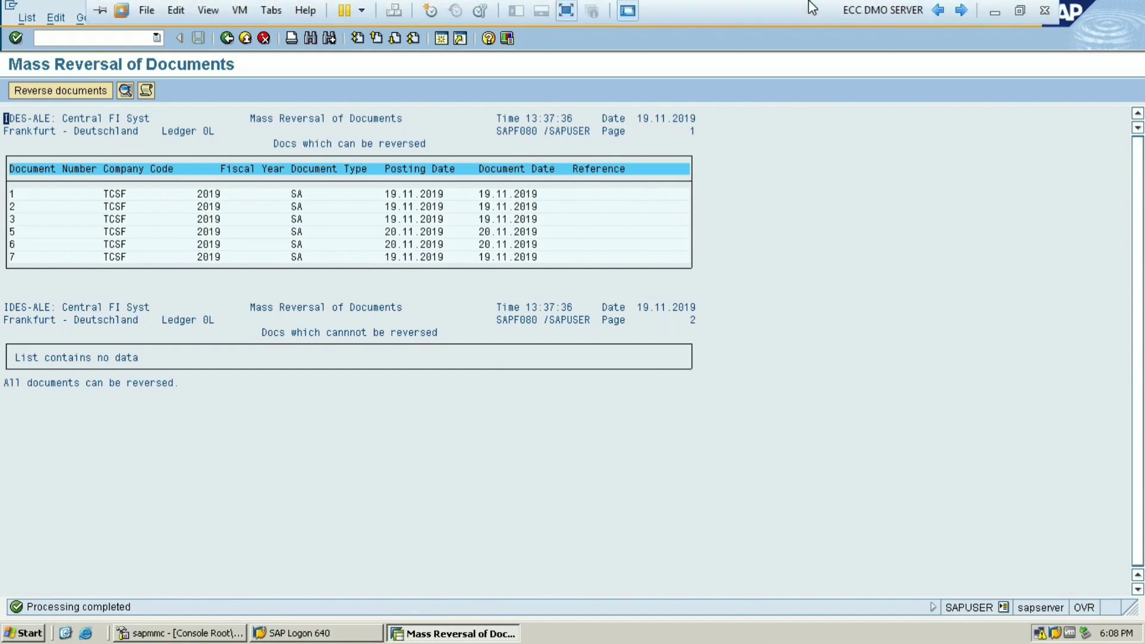
click(991, 14)
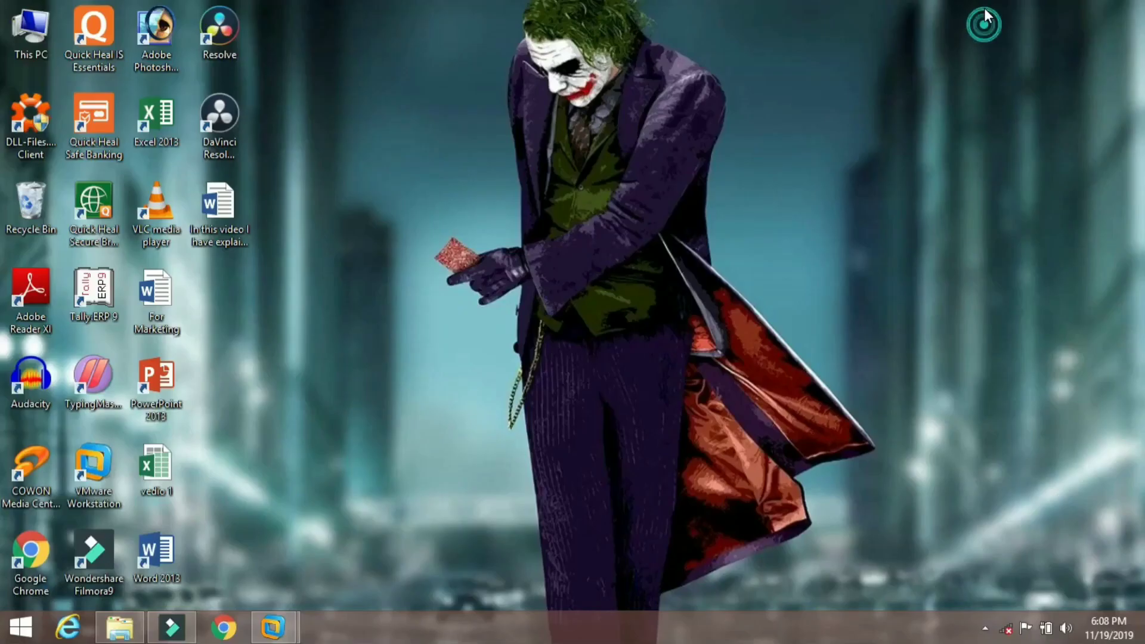
click(985, 628)
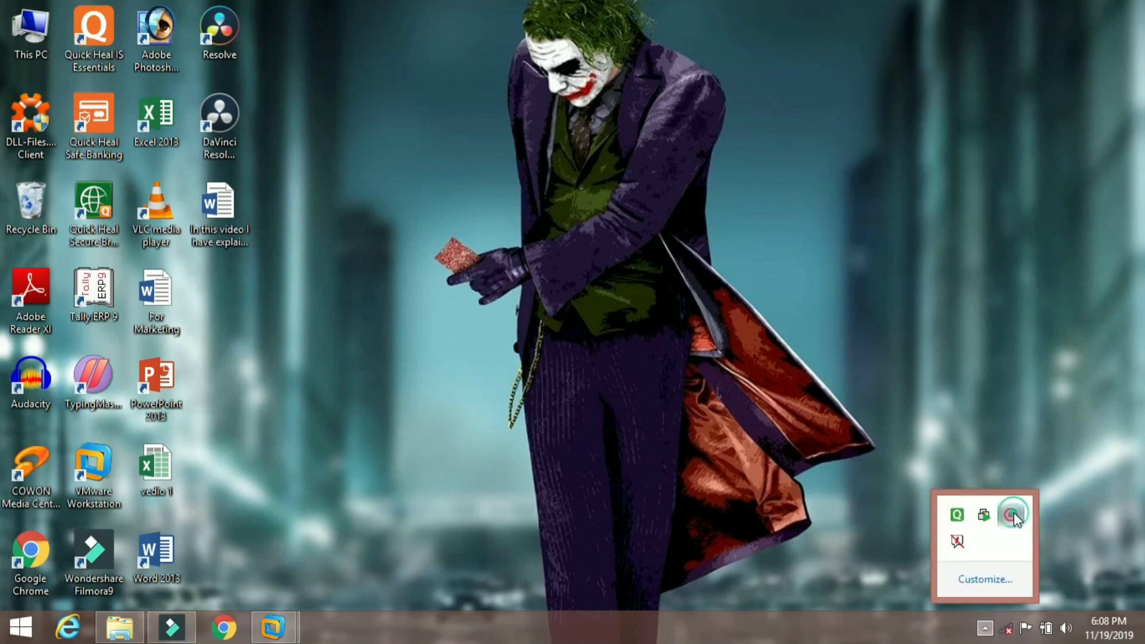
right_click(1012, 514)
click(1008, 523)
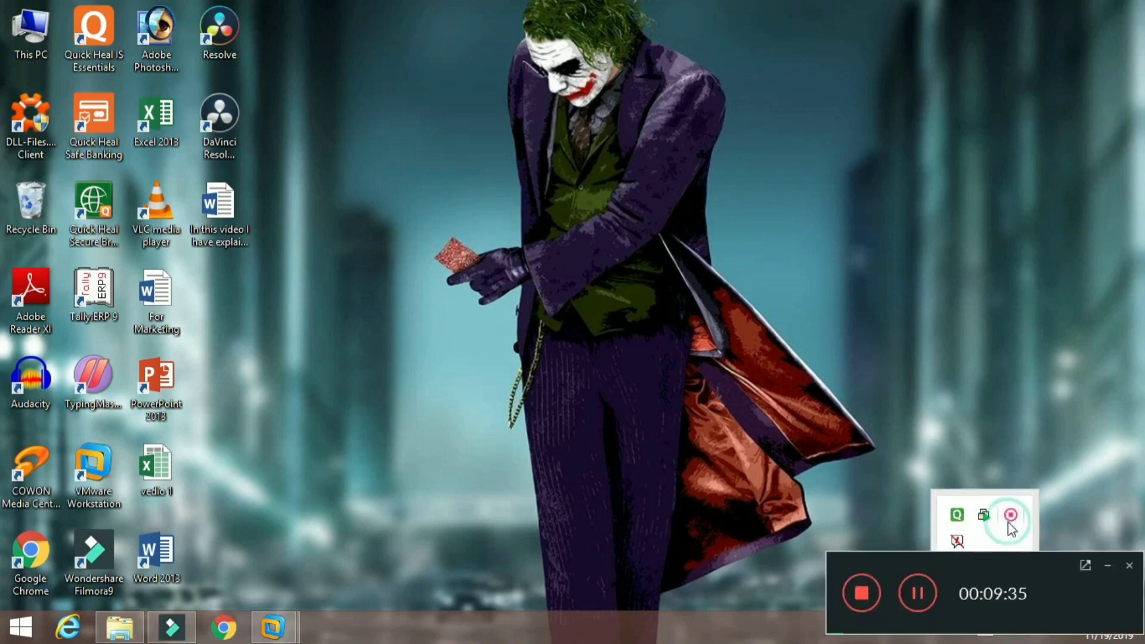